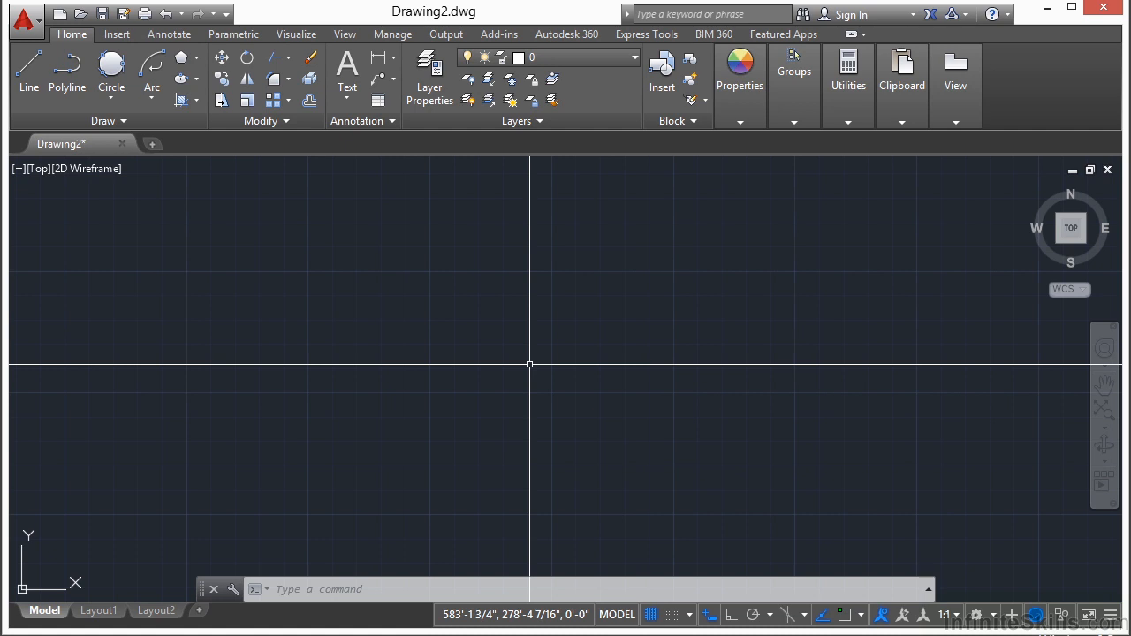
Draw a freely sized horizontal rectangle with the Rectangle tool by picking two opposite corners in the empty drawing area
click(195, 61)
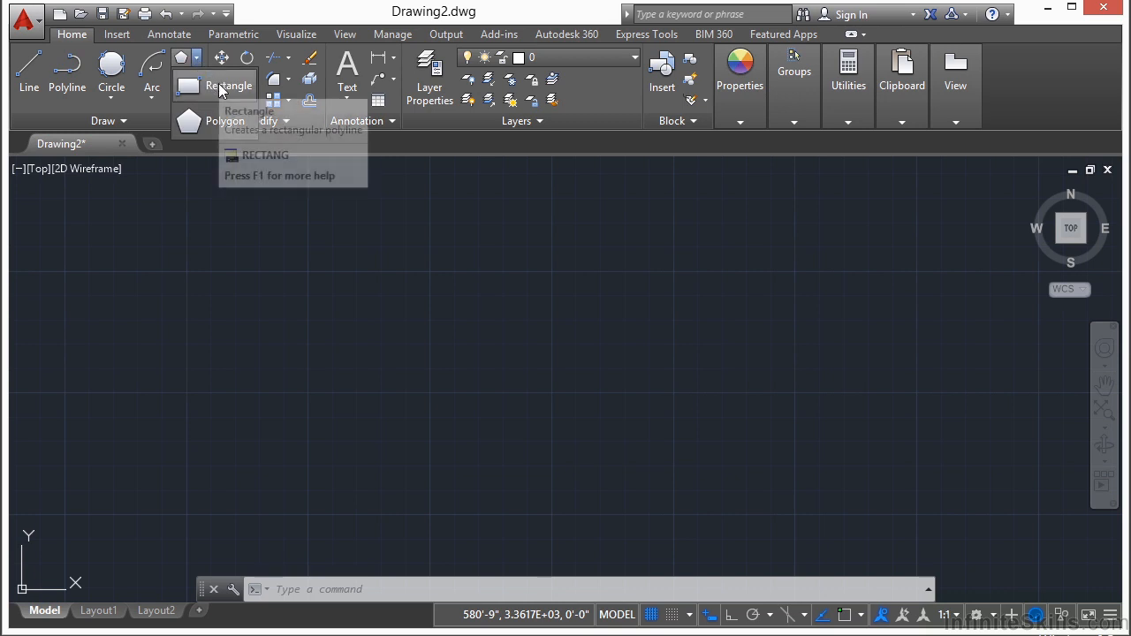
click(221, 87)
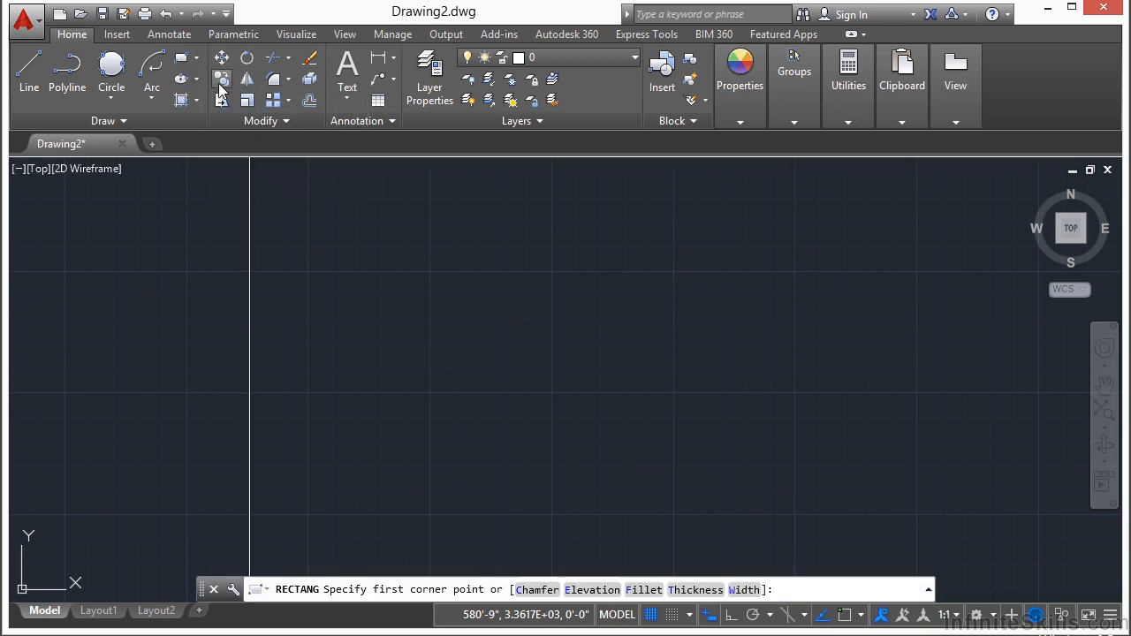
click(285, 231)
click(517, 331)
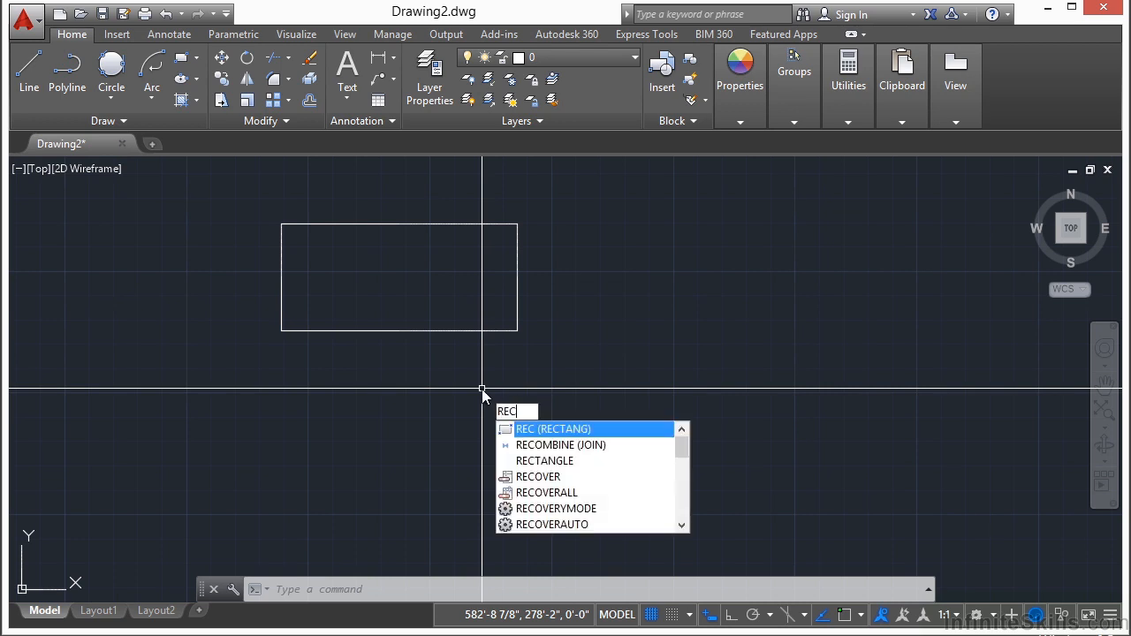
Draw a second rectangle to the right of the first, 24 inches wide and 12 inches high
key(Return)
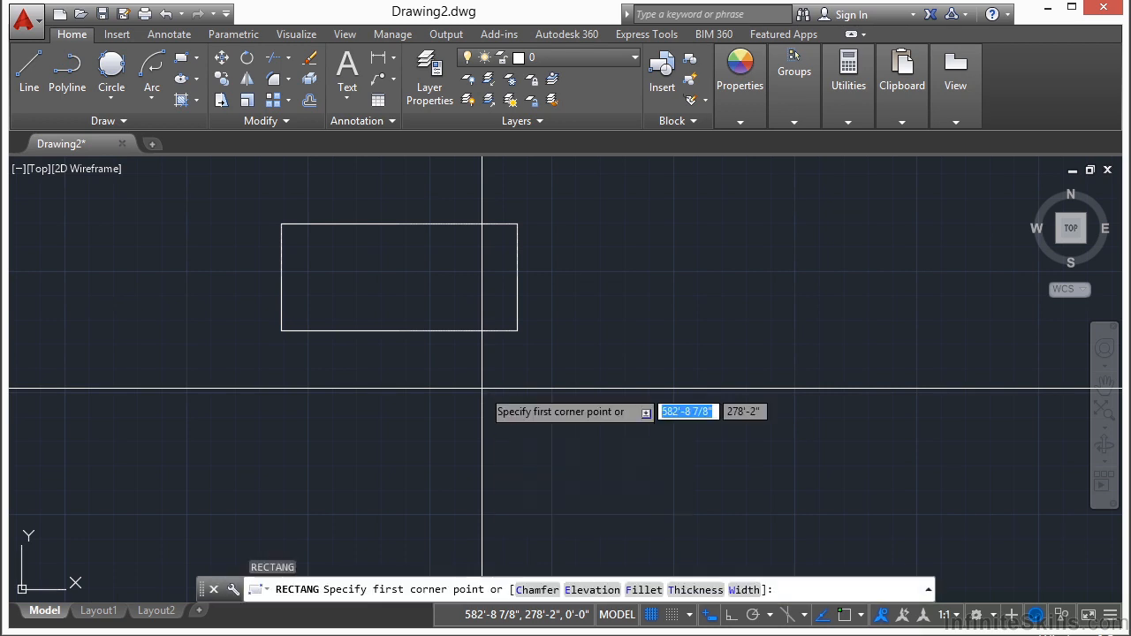
middle_drag(463, 366, 205, 386)
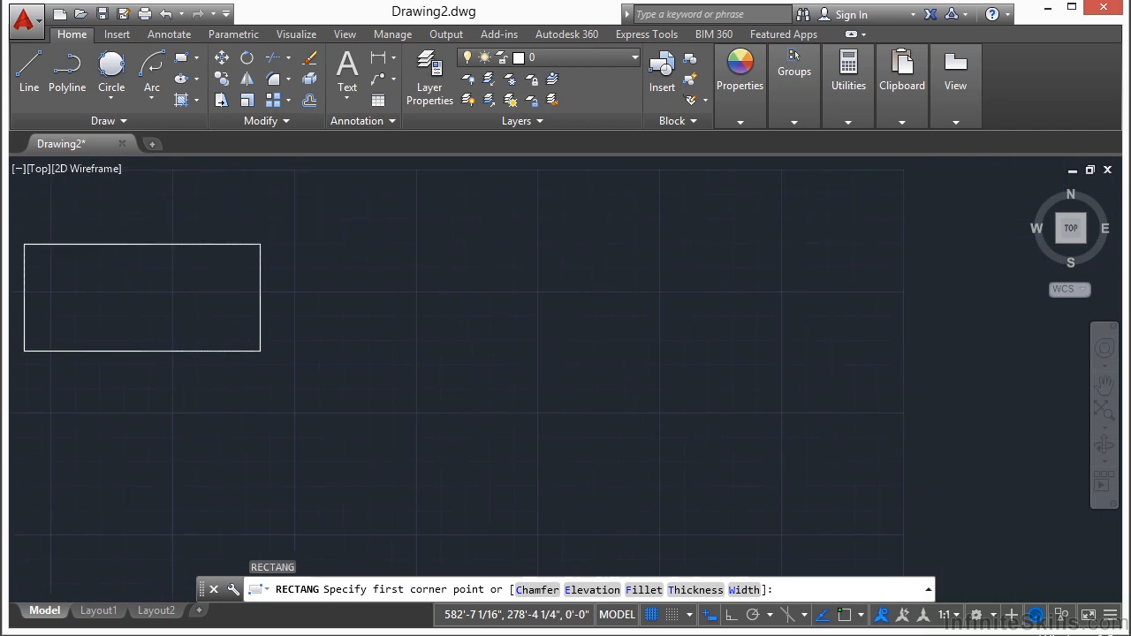
click(363, 241)
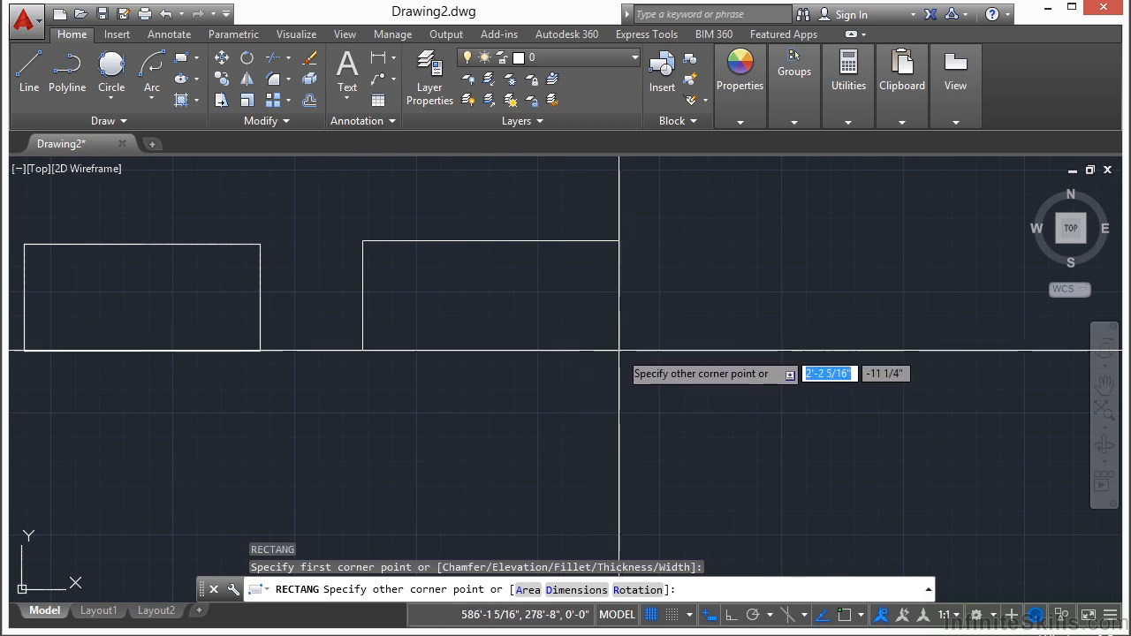
text(24)
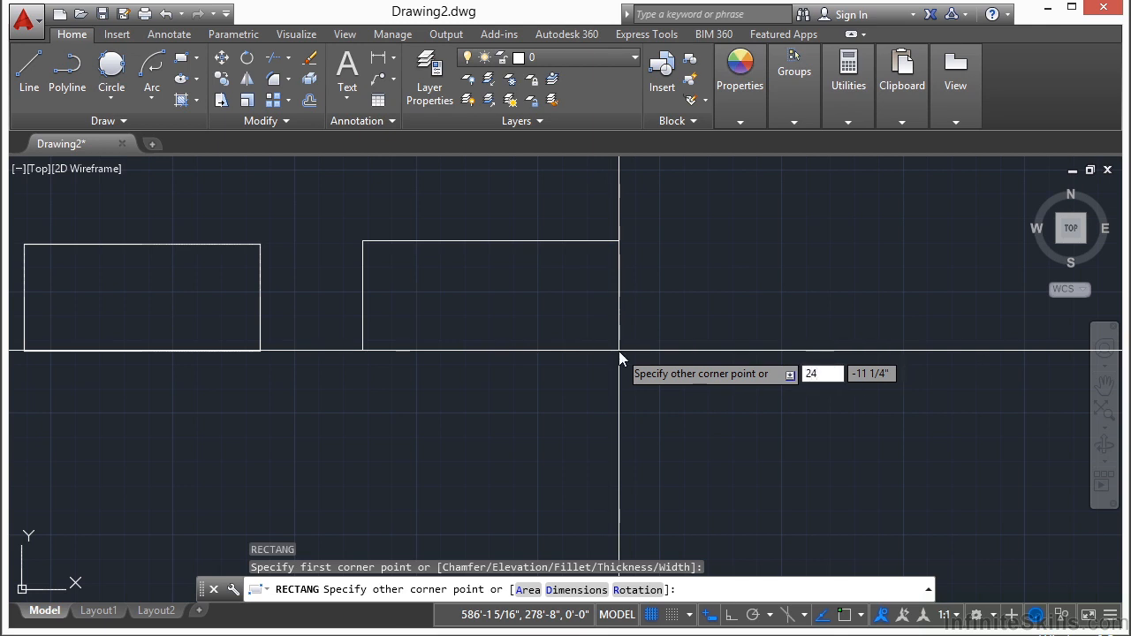
key(Tab)
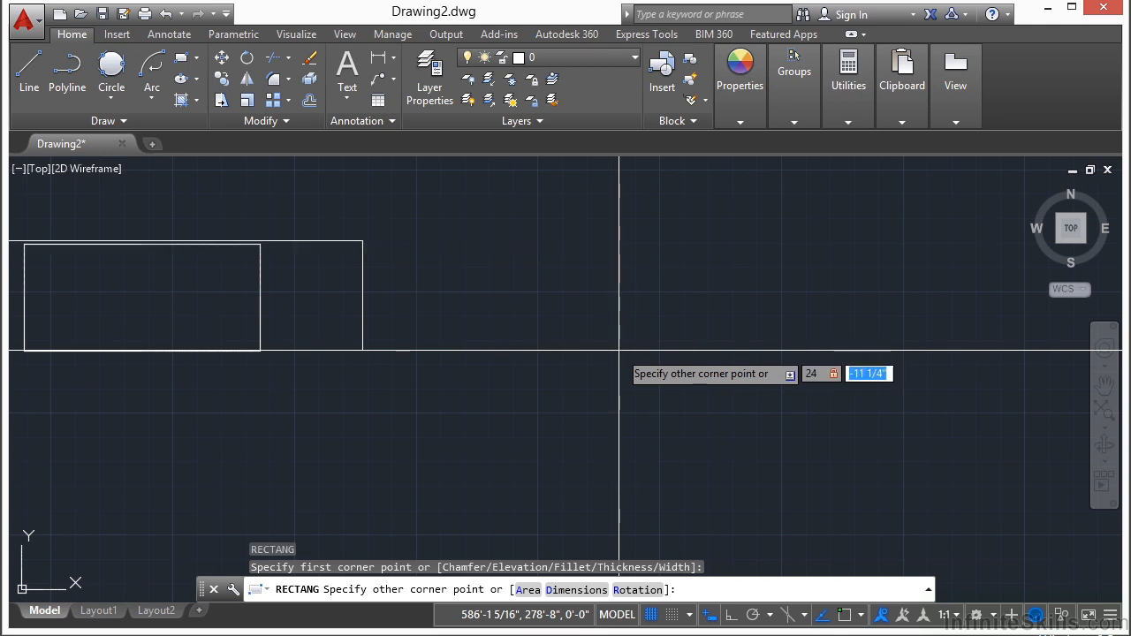
text(12)
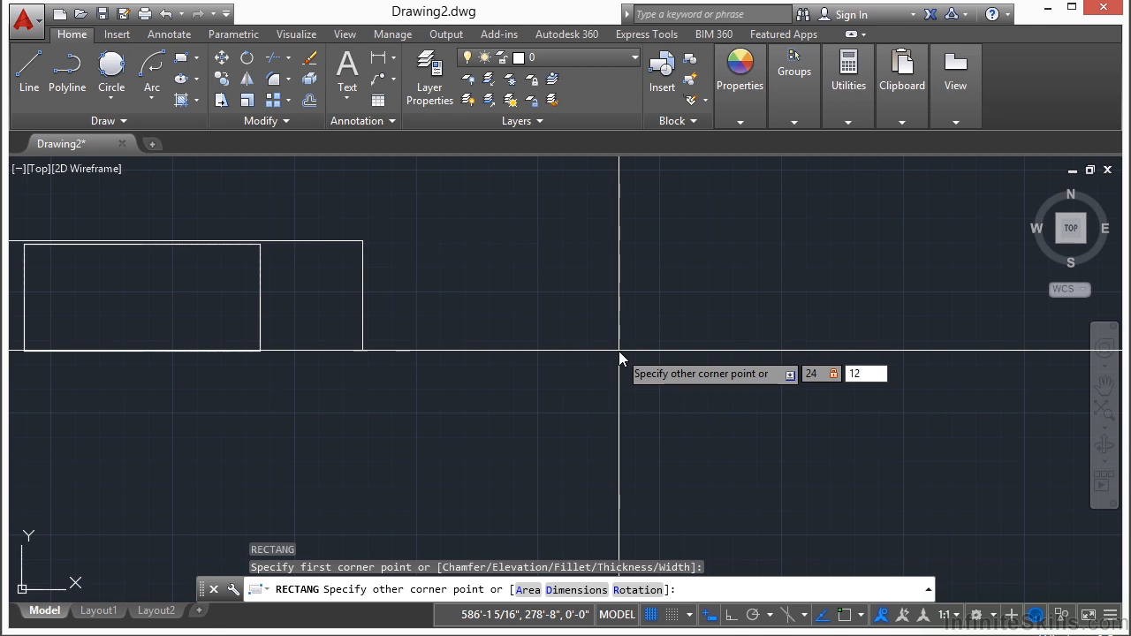
key(Return)
Add a vertex at the middle of the 24 by 12 rectangle's top edge, placed above it to form a gabled peak
middle_drag(551, 238, 553, 377)
click(553, 301)
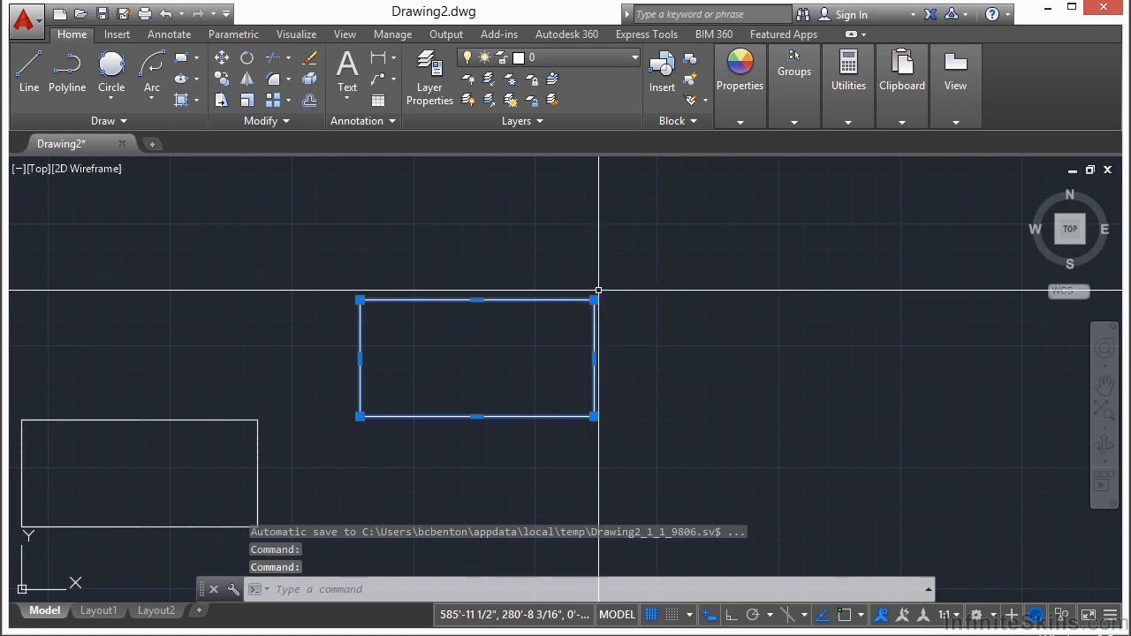
mouse_move(594, 416)
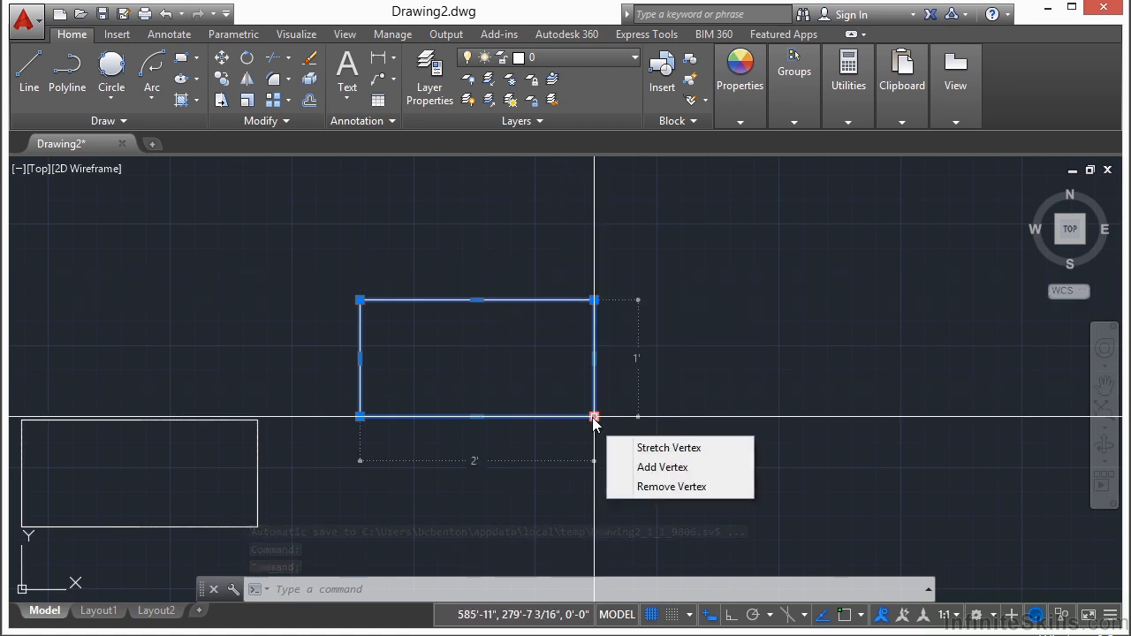
mouse_move(477, 301)
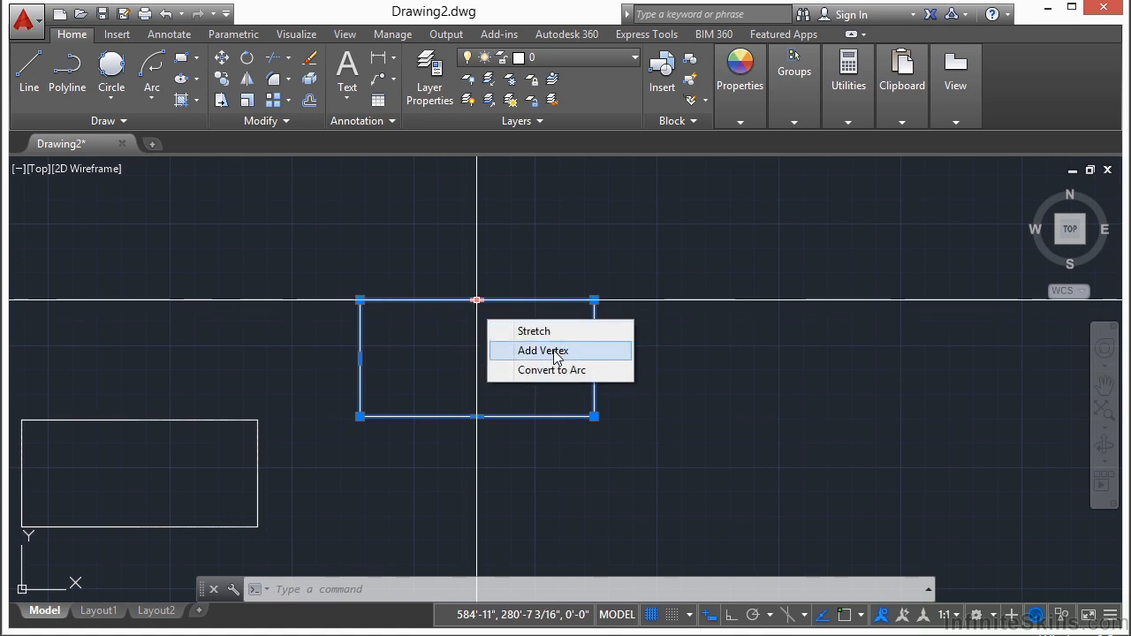
click(554, 351)
click(480, 251)
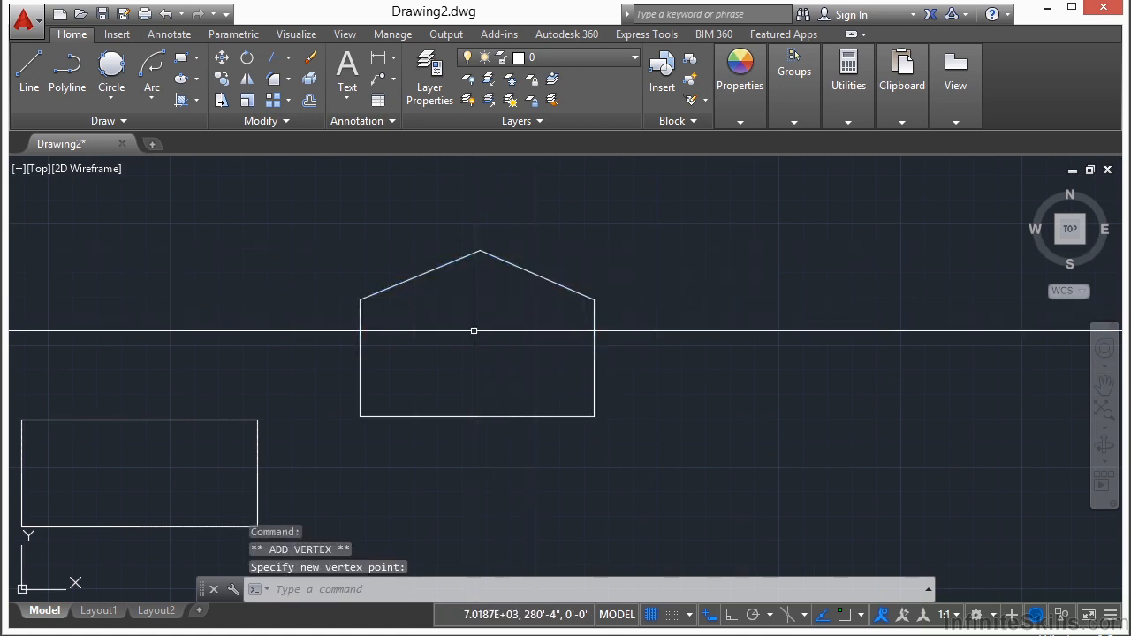
key(Escape)
Draw a rectangle to the right of the gabled shape with both corner chamfer distances set to 5 inches
scroll(469, 296, down, 4)
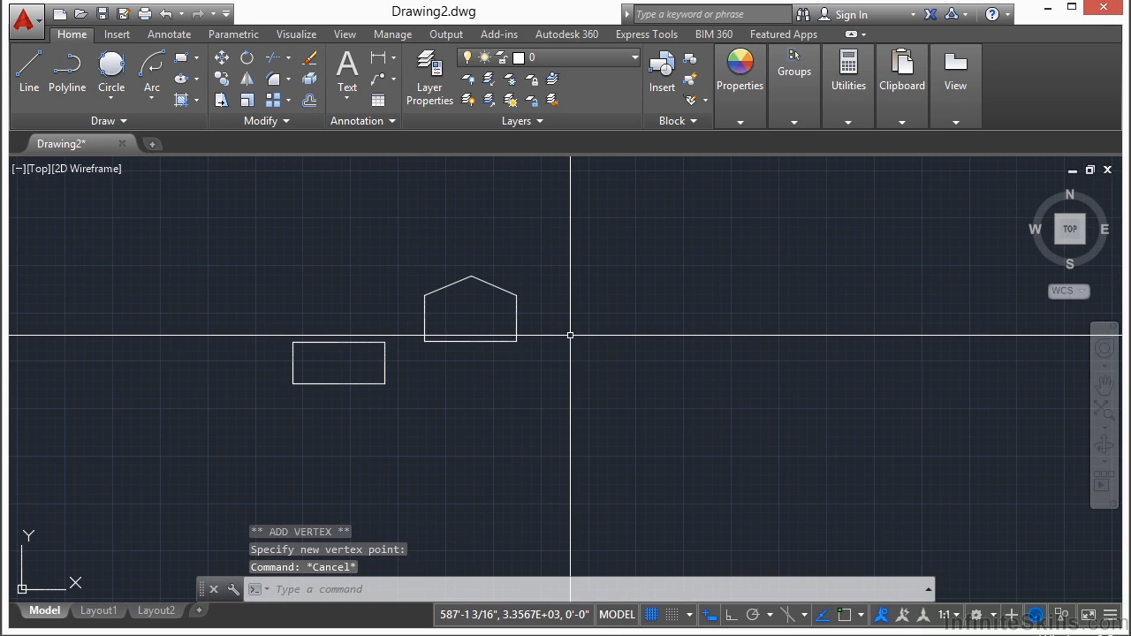
text(rec)
key(Return)
middle_drag(571, 324, 363, 260)
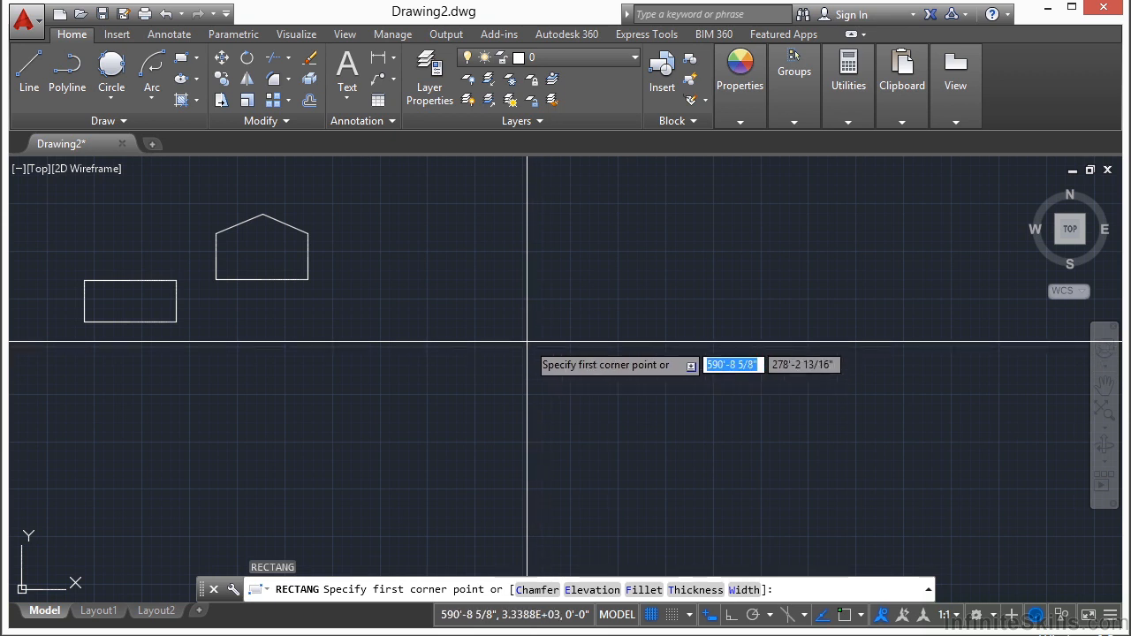
text(c)
key(Return)
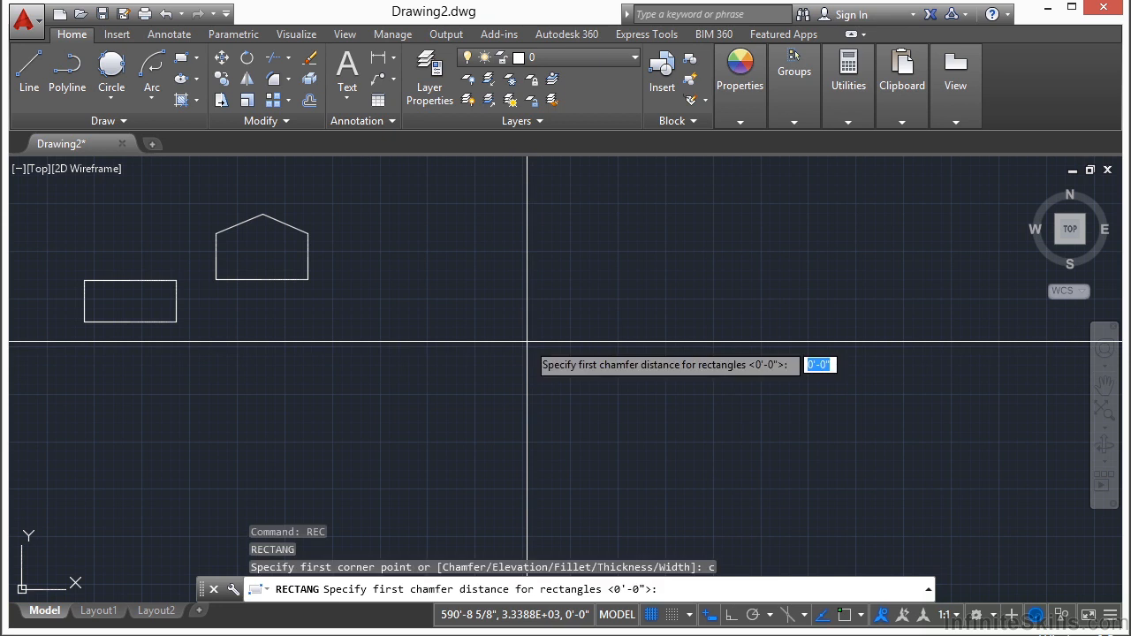
key(Return)
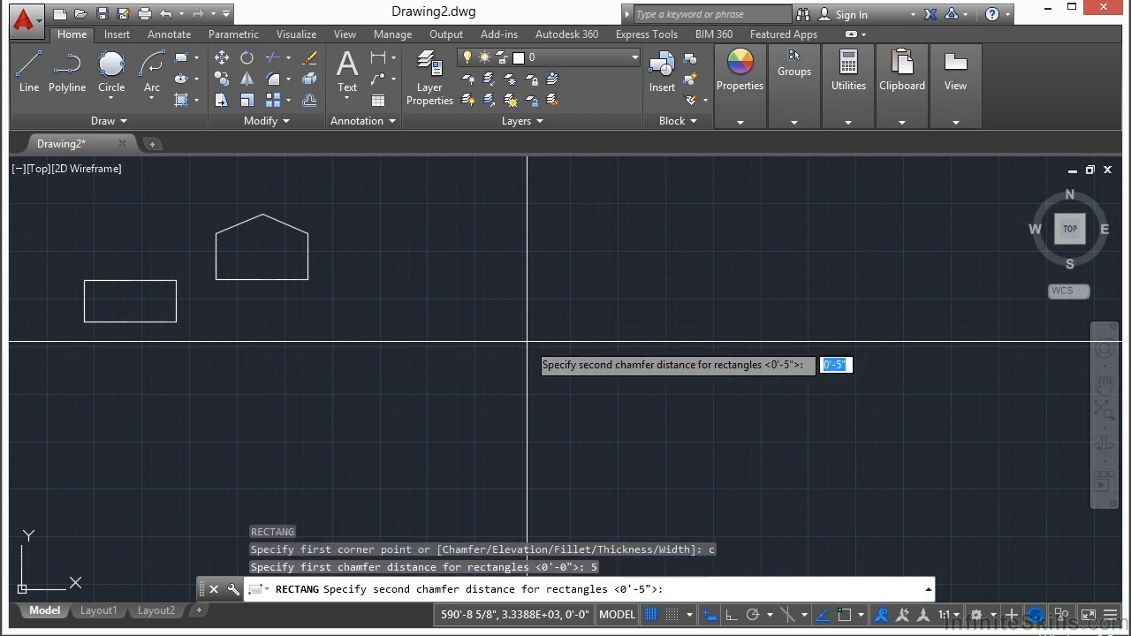
text(5)
key(Return)
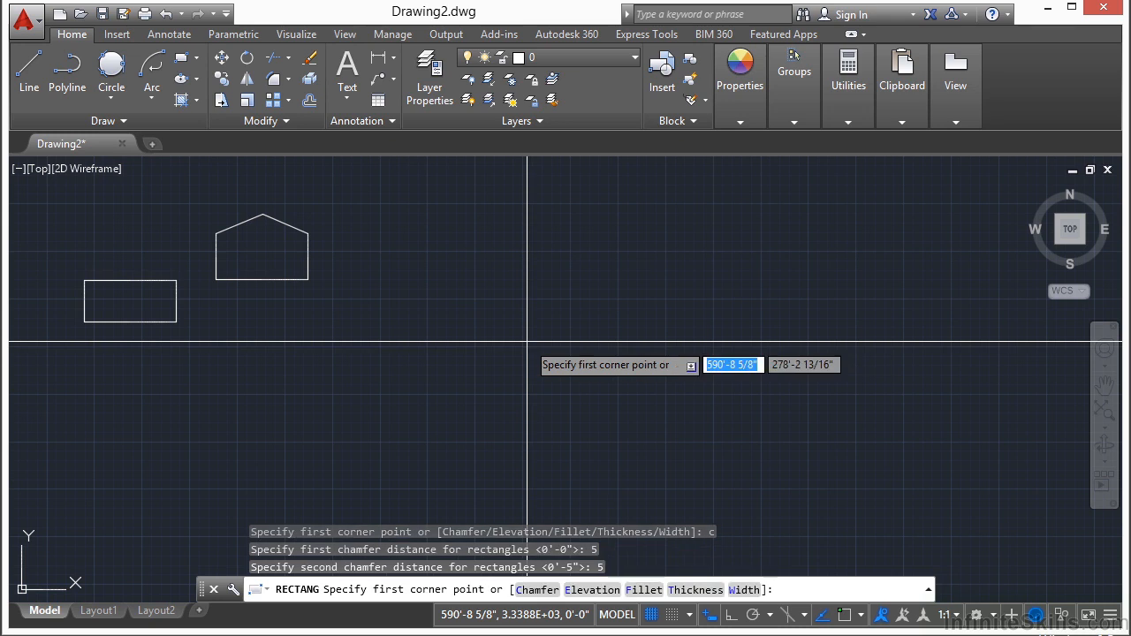
click(405, 391)
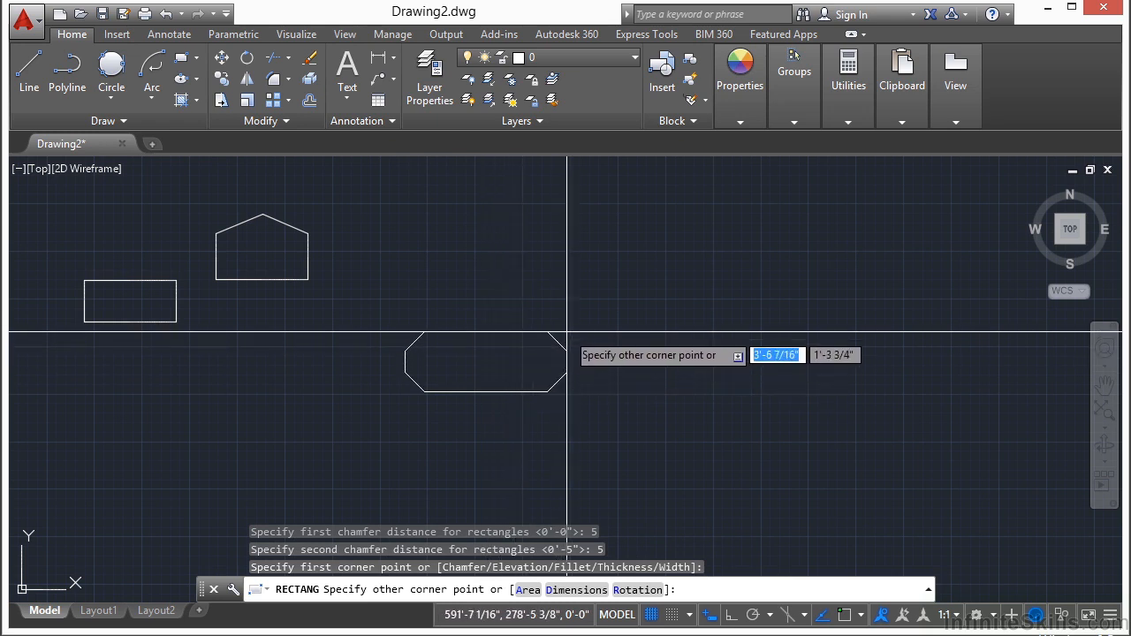
click(594, 281)
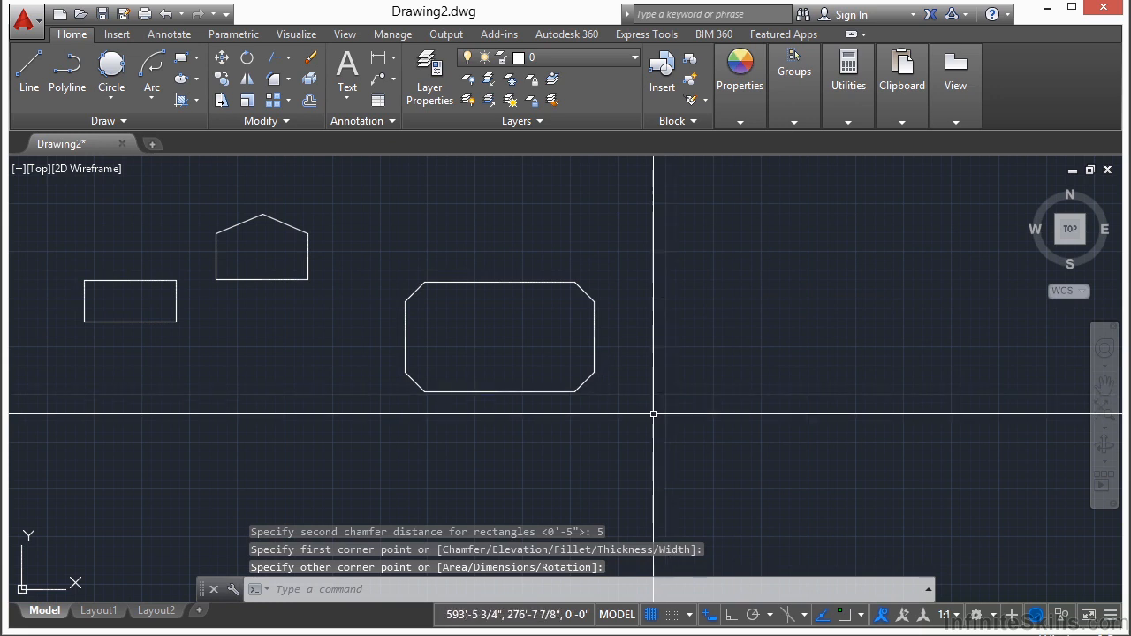
Draw another rectangle to the right of the chamfered one, with a first chamfer distance of 10 inches and a second of 5 inches
key(Return)
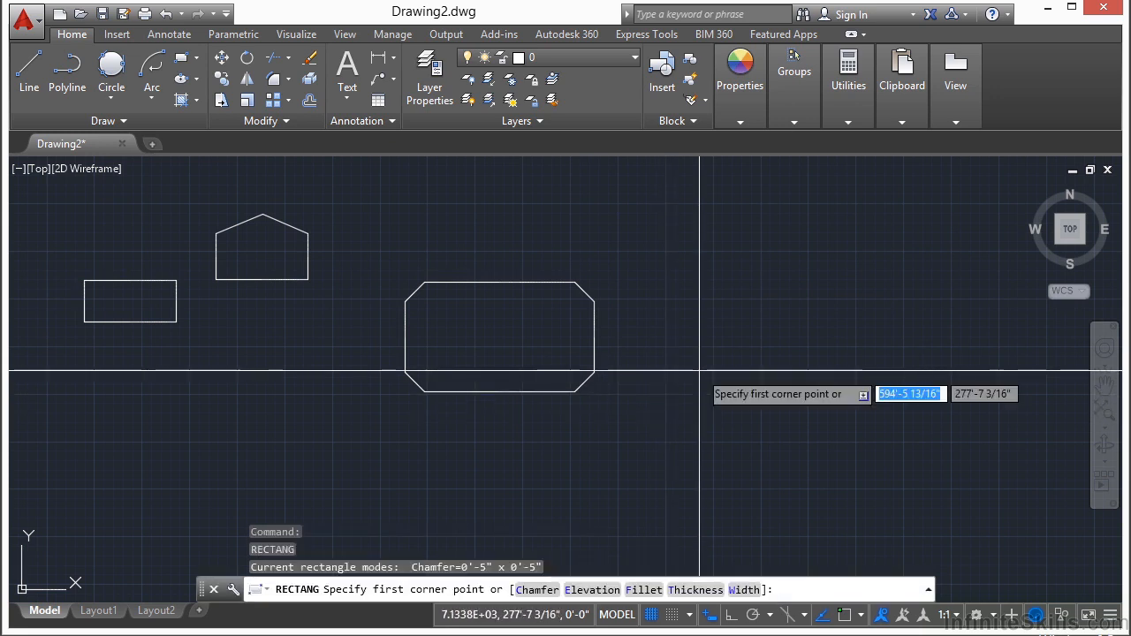
text(c)
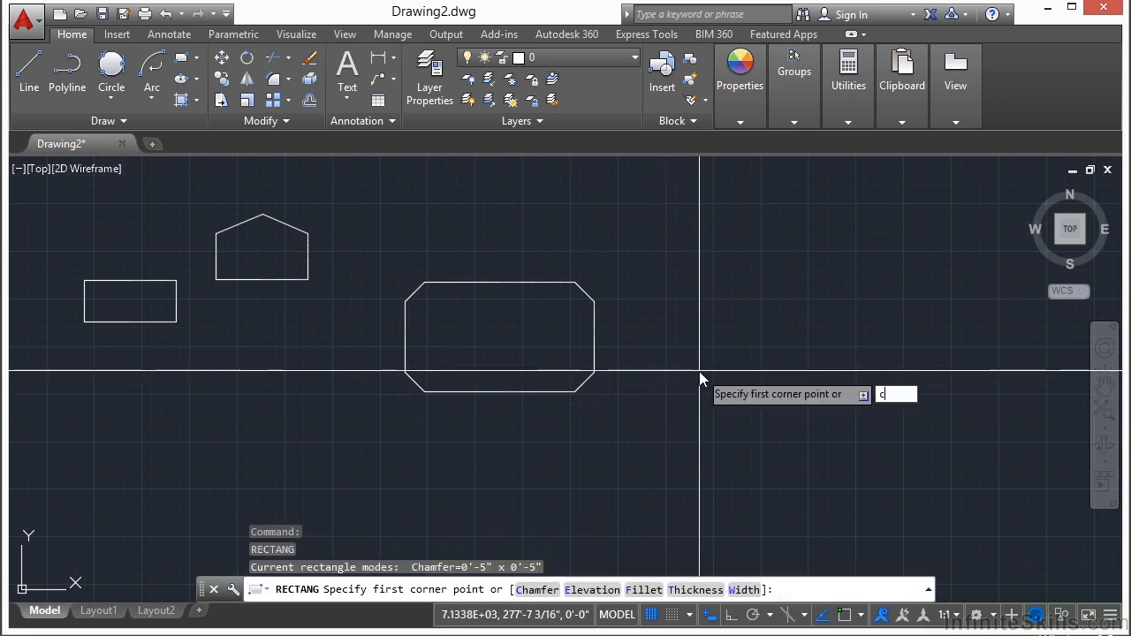
key(Return)
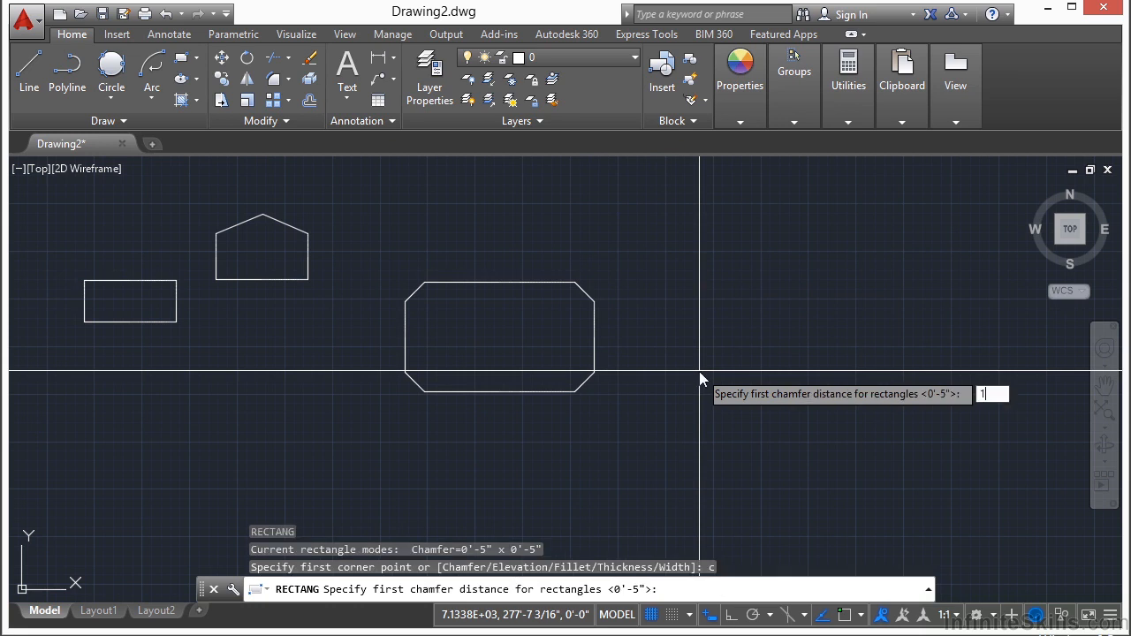
text(10)
key(Return)
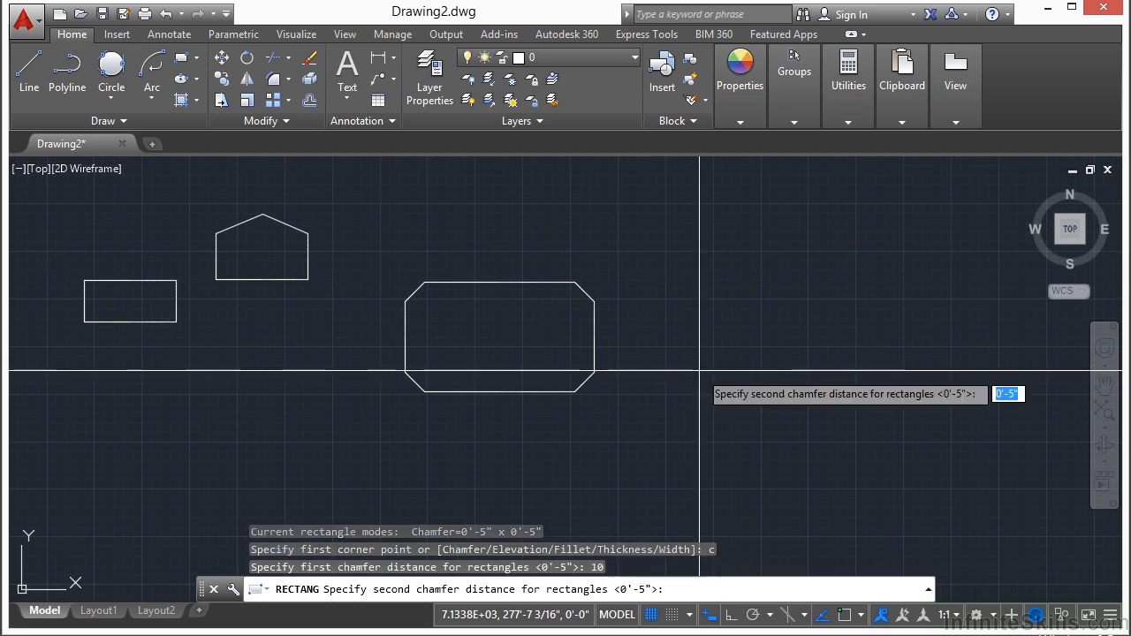
text(5)
key(Return)
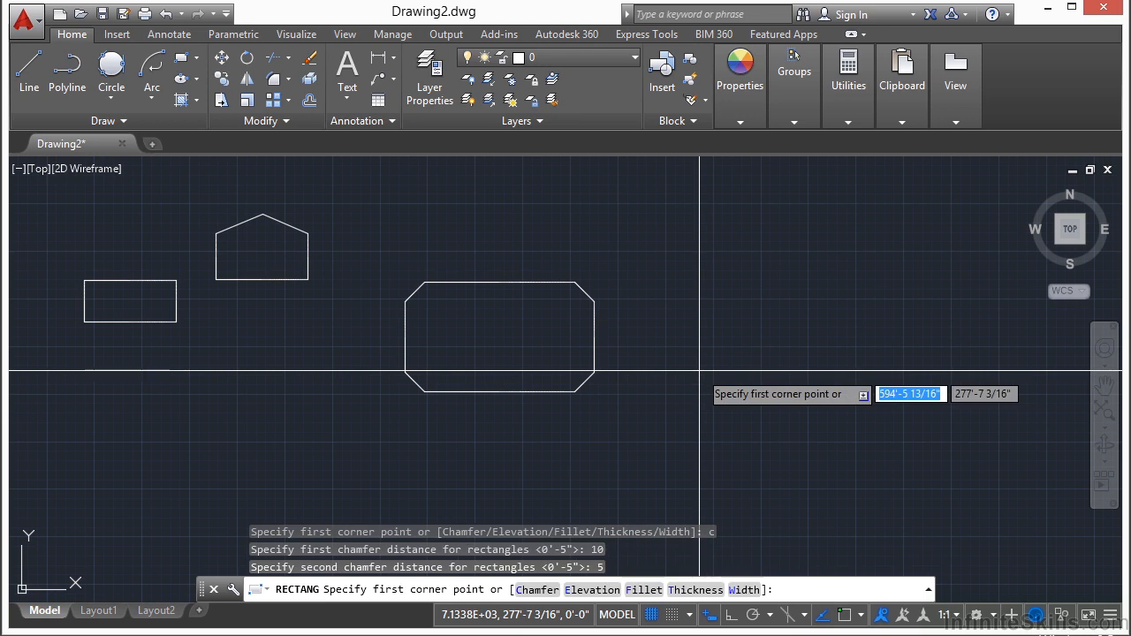
middle_drag(713, 339, 382, 339)
click(346, 392)
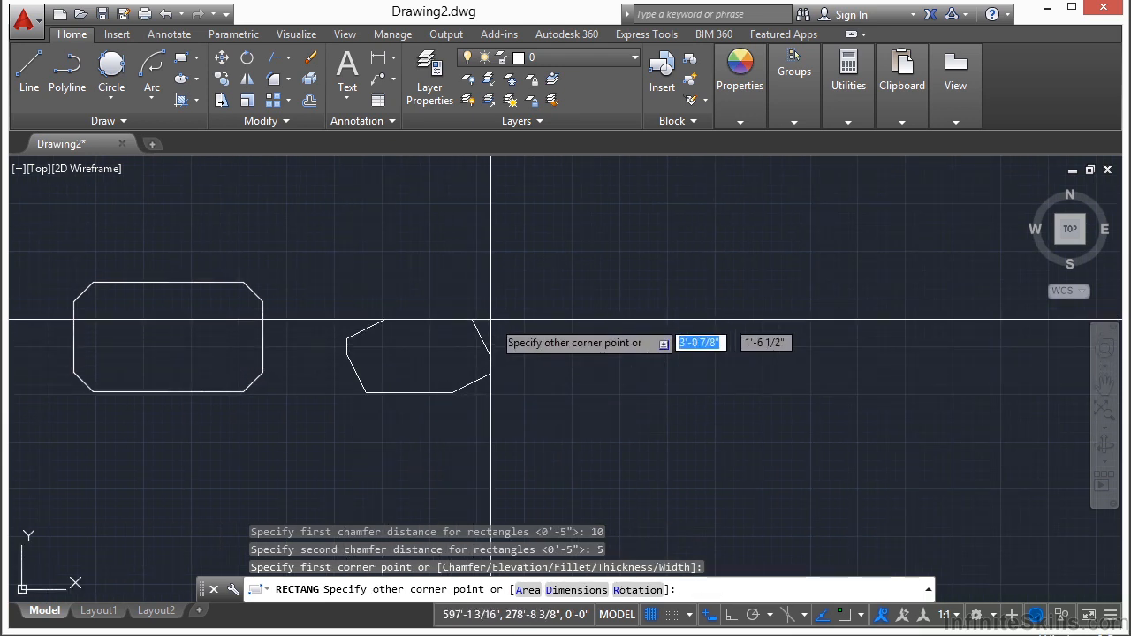
click(590, 261)
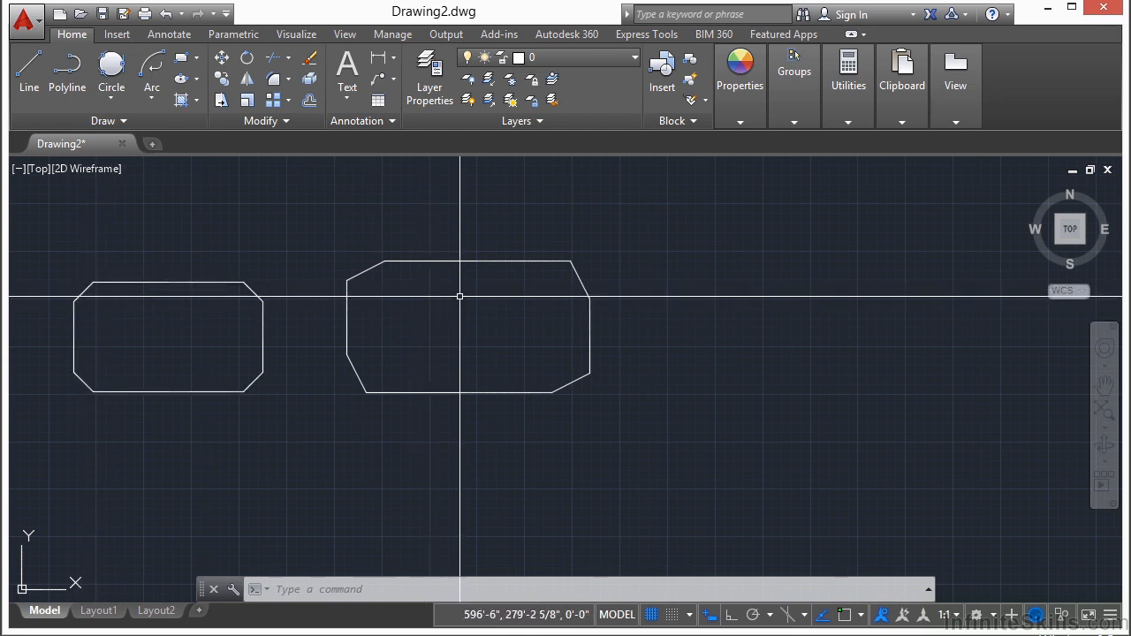
Draw a rectangle with a 5-inch corner fillet radius below the two chamfered rectangles
scroll(434, 314, down, 2)
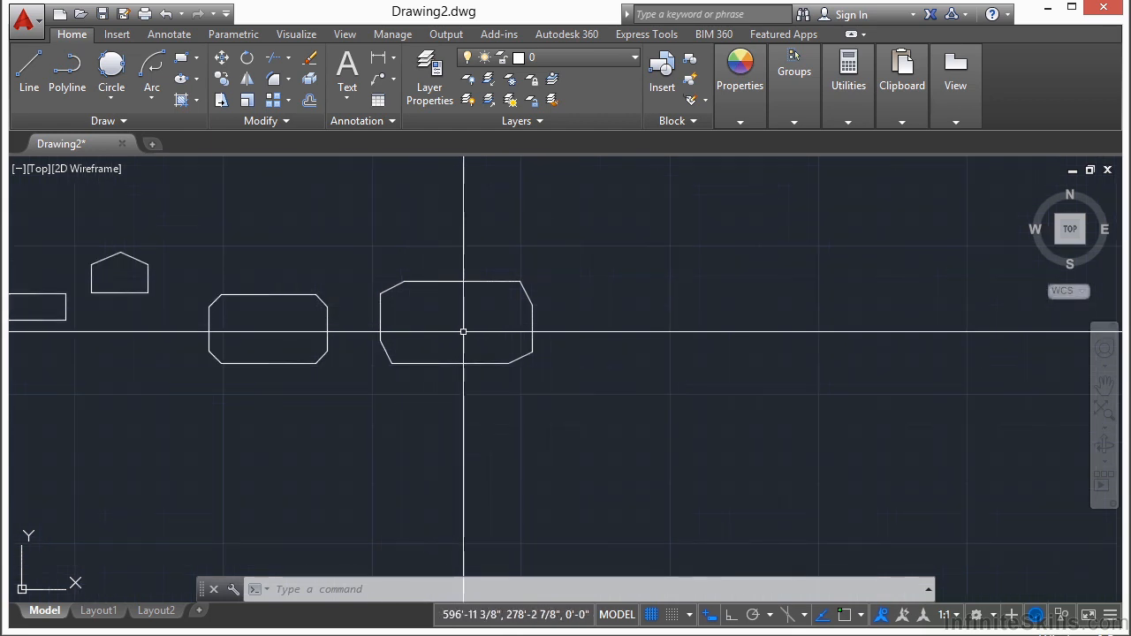
mouse_move(452, 345)
middle_down()
mouse_move(519, 312)
mouse_move(537, 320)
middle_up()
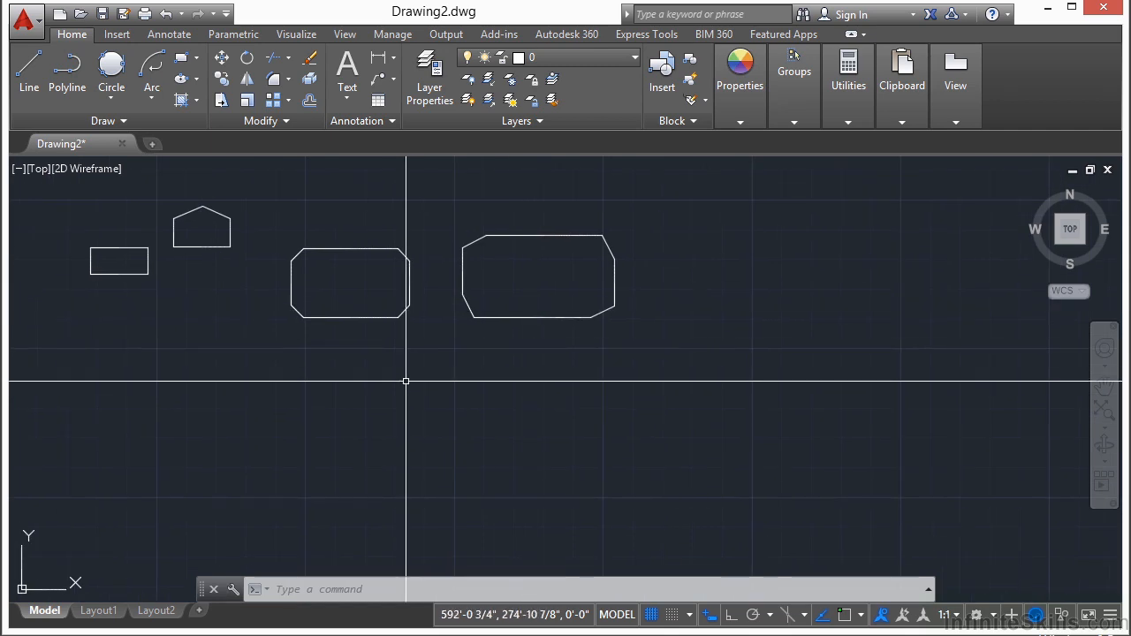
text(rec)
key(Return)
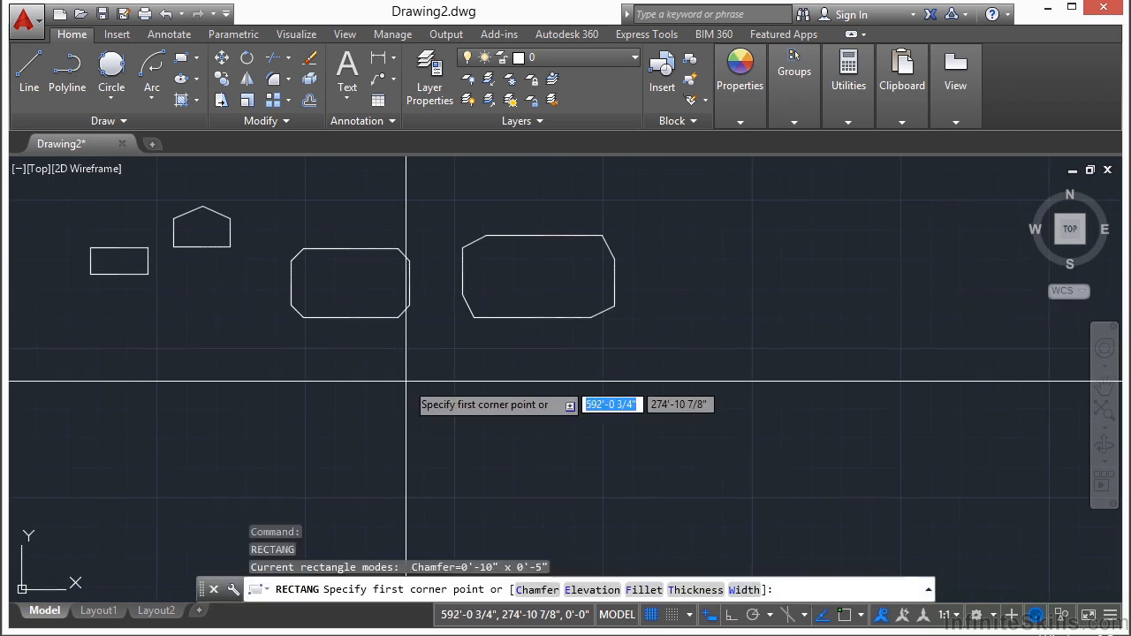
text(f)
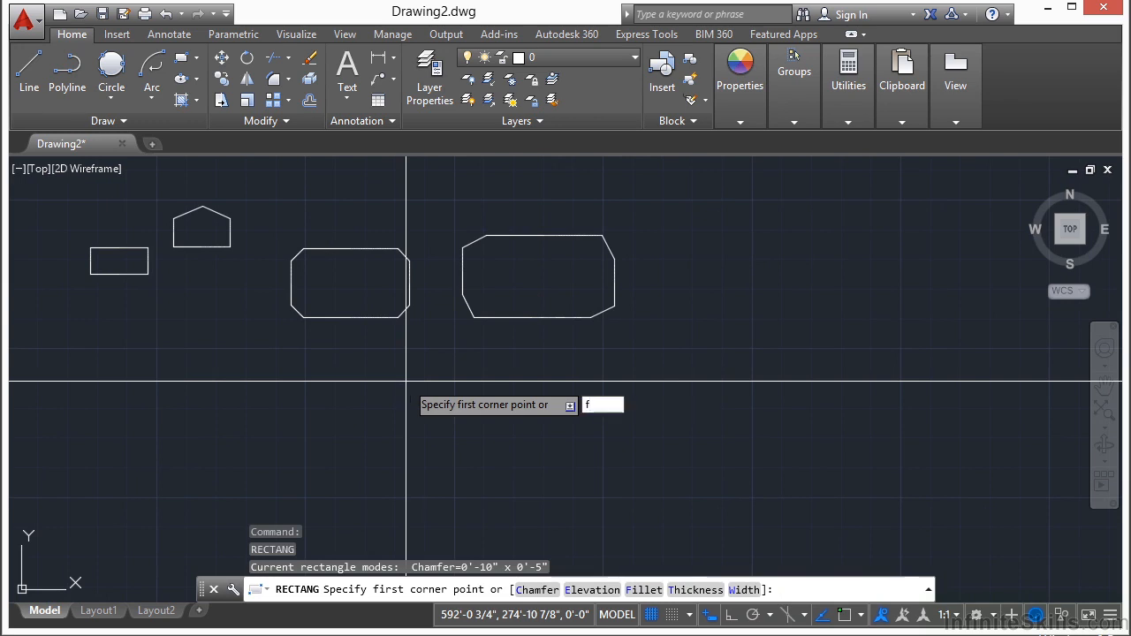
key(Return)
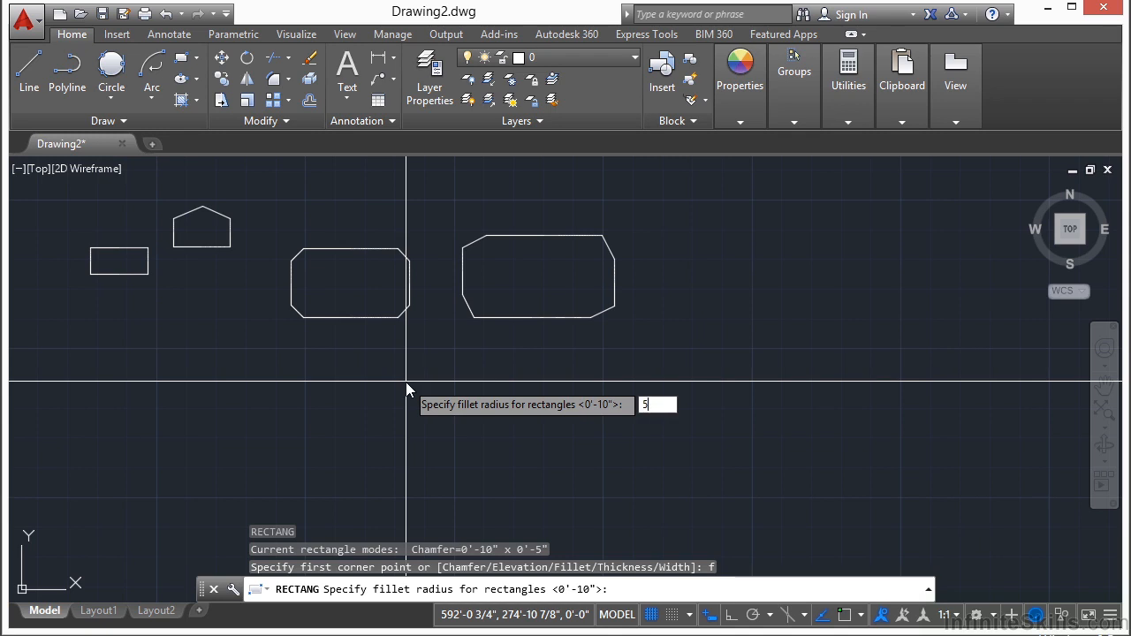
text(5)
key(Return)
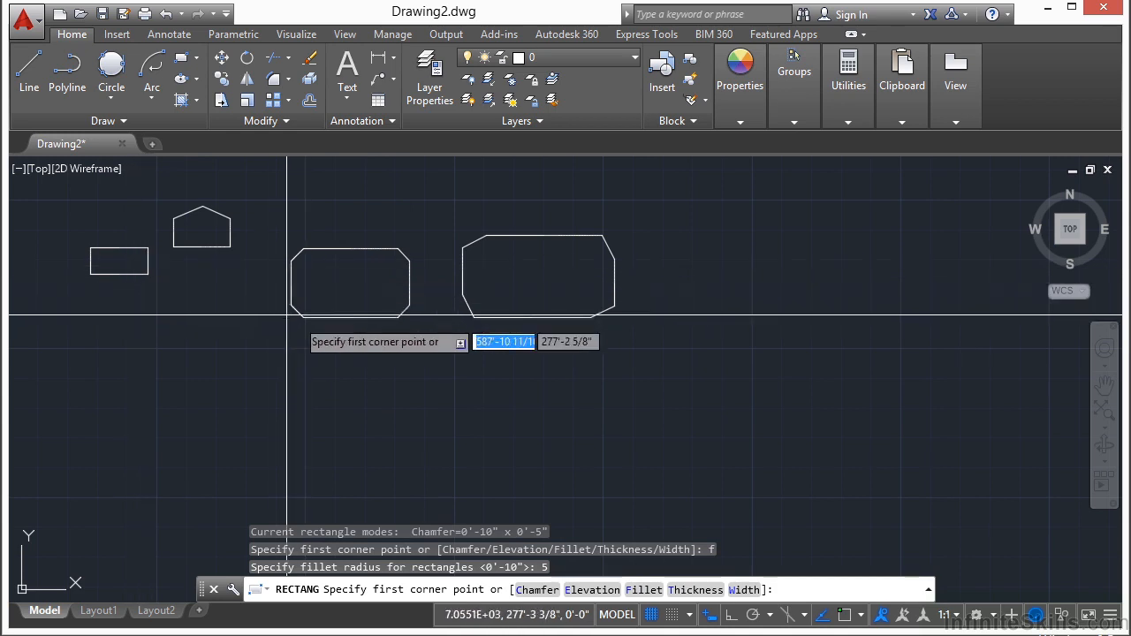
click(365, 434)
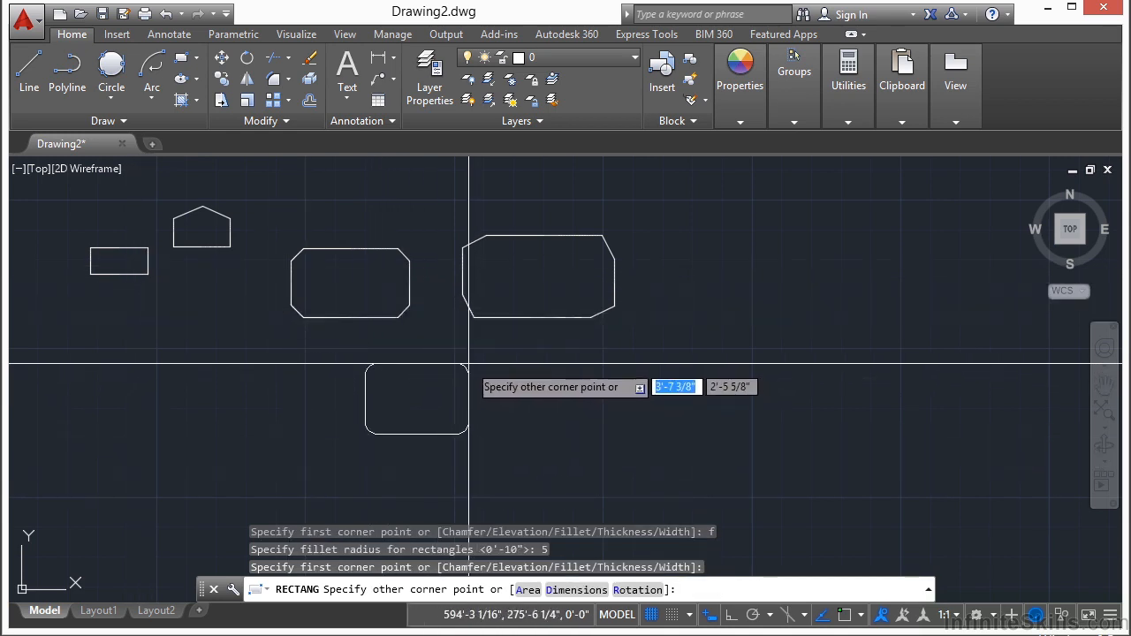
click(461, 378)
scroll(388, 388, up, 5)
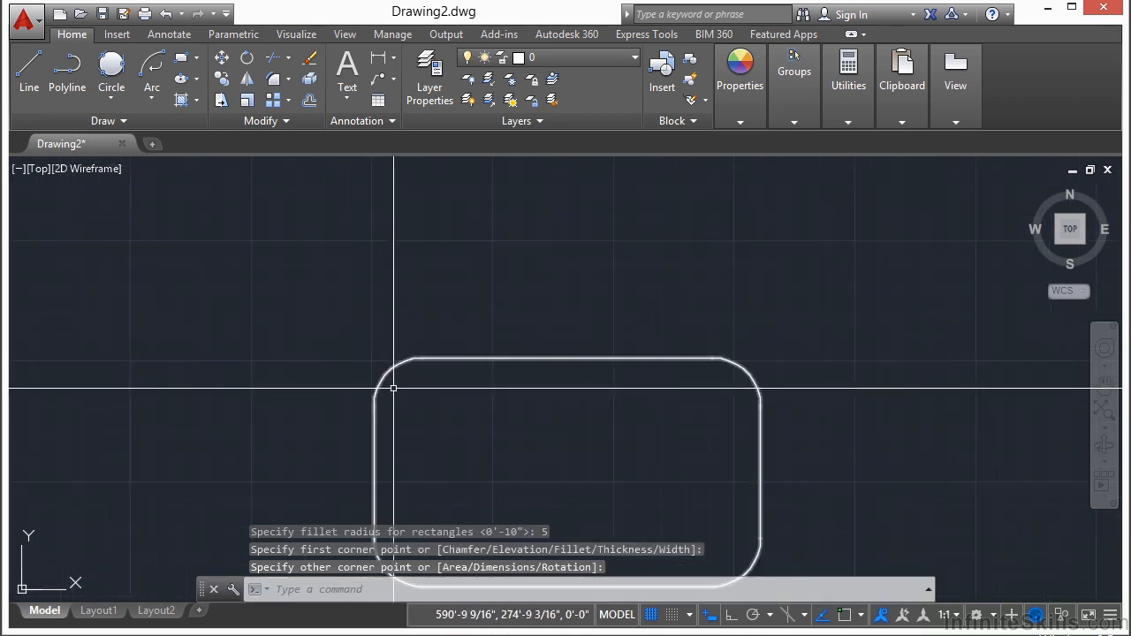
Inspect the grip editing options on the filleted rectangle's upper-right corner arc, leaving the shape as drawn
click(386, 374)
mouse_move(388, 372)
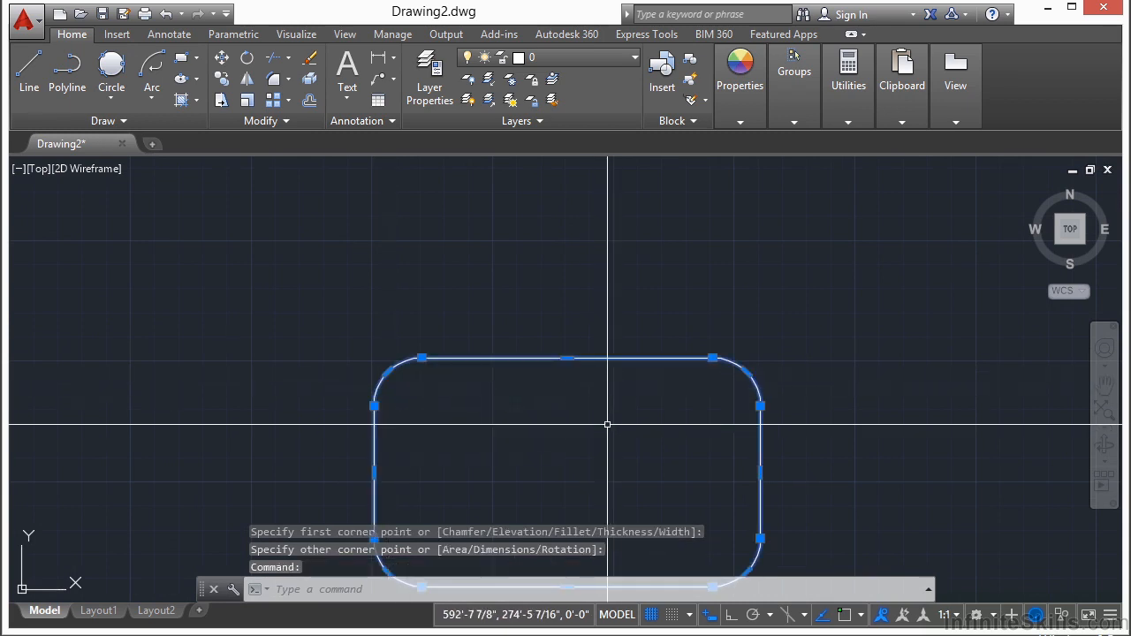
middle_drag(607, 425, 485, 305)
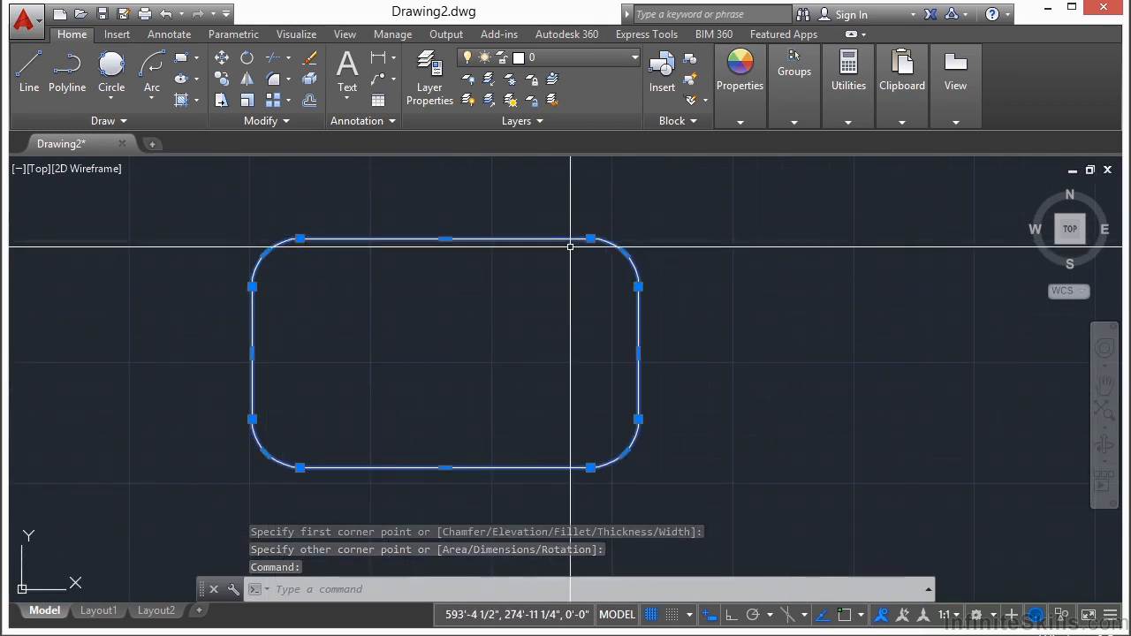
mouse_move(625, 254)
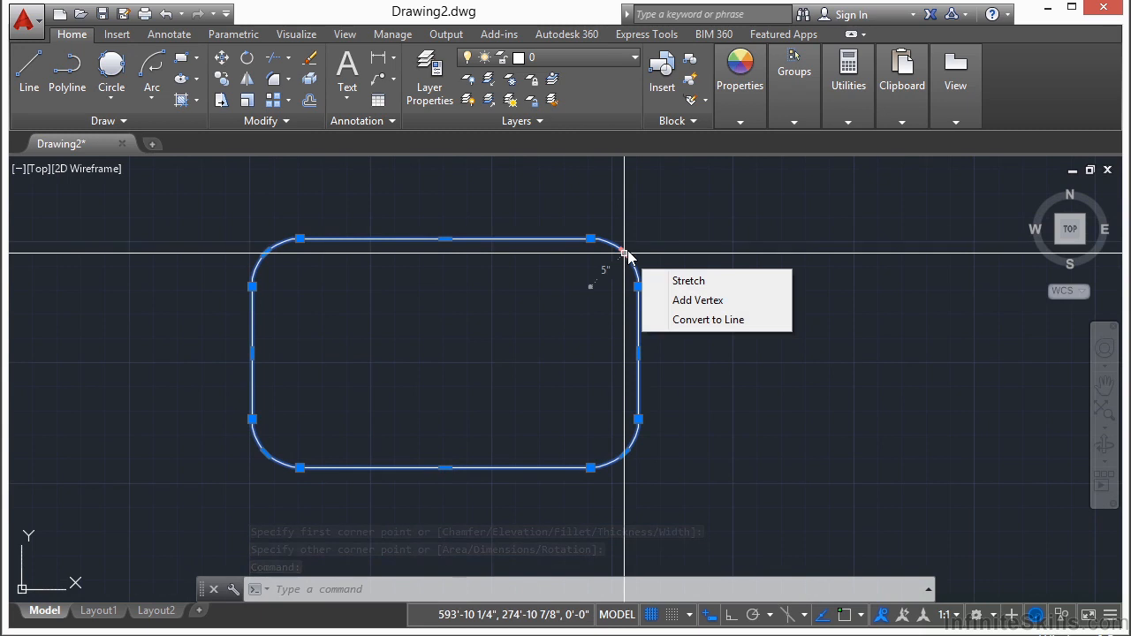
key(Escape)
key(Escape)
Draw a rectangle with a 5-inch elevation to the right of the filleted rectangle, keeping the current fillet radius
scroll(366, 324, down, 2)
scroll(581, 309, down, 2)
scroll(553, 291, down, 2)
middle_drag(553, 292, 424, 303)
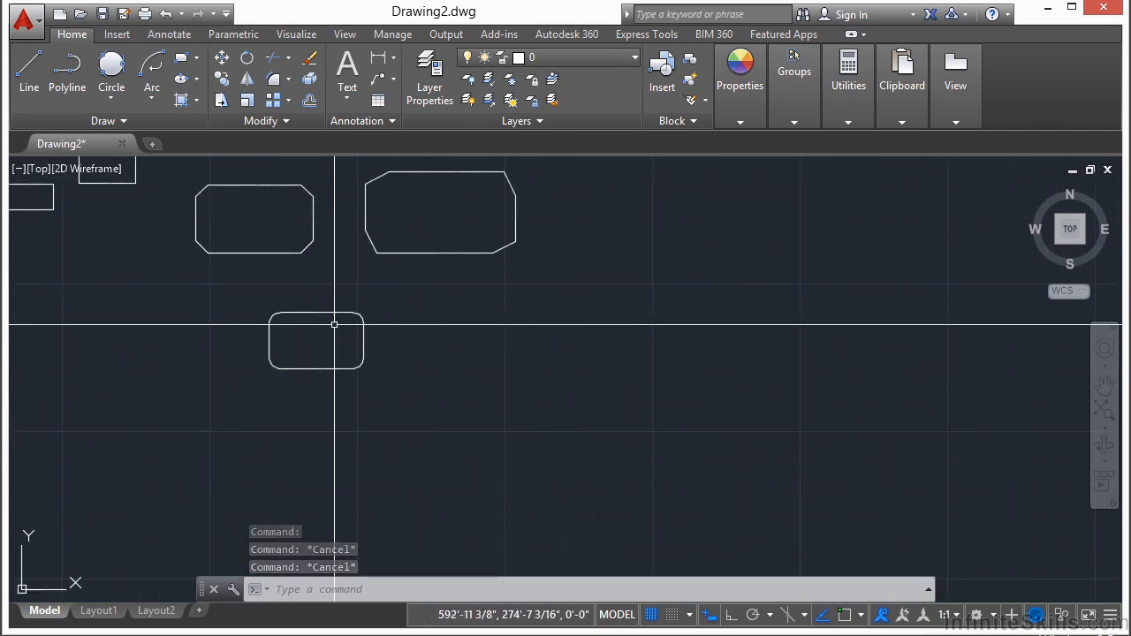
text(rec)
key(Return)
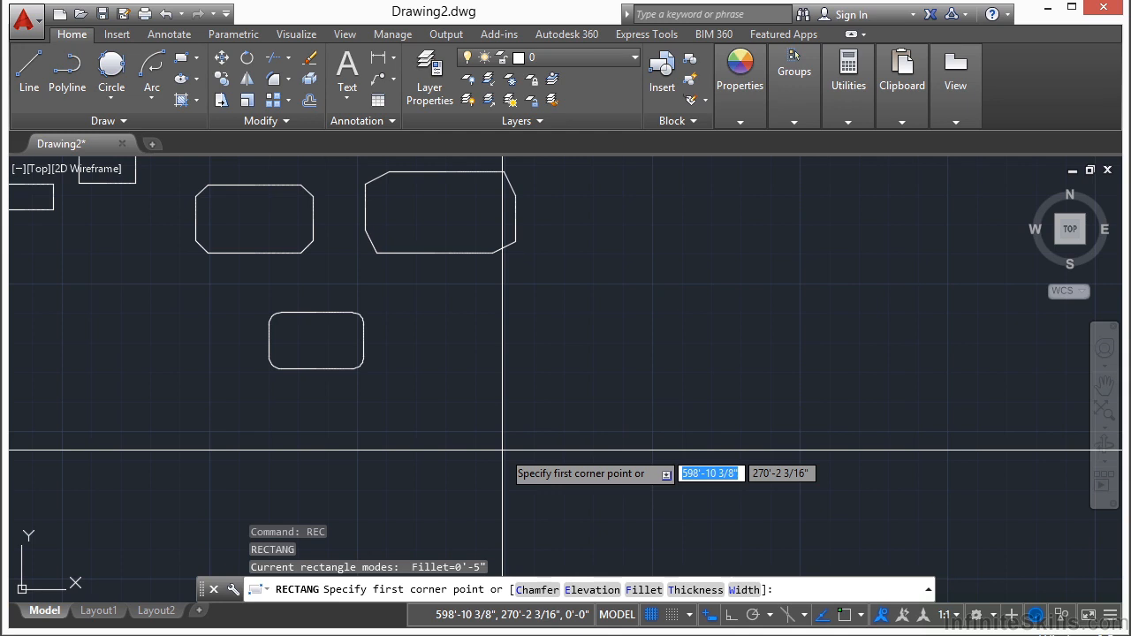
text(e)
key(Return)
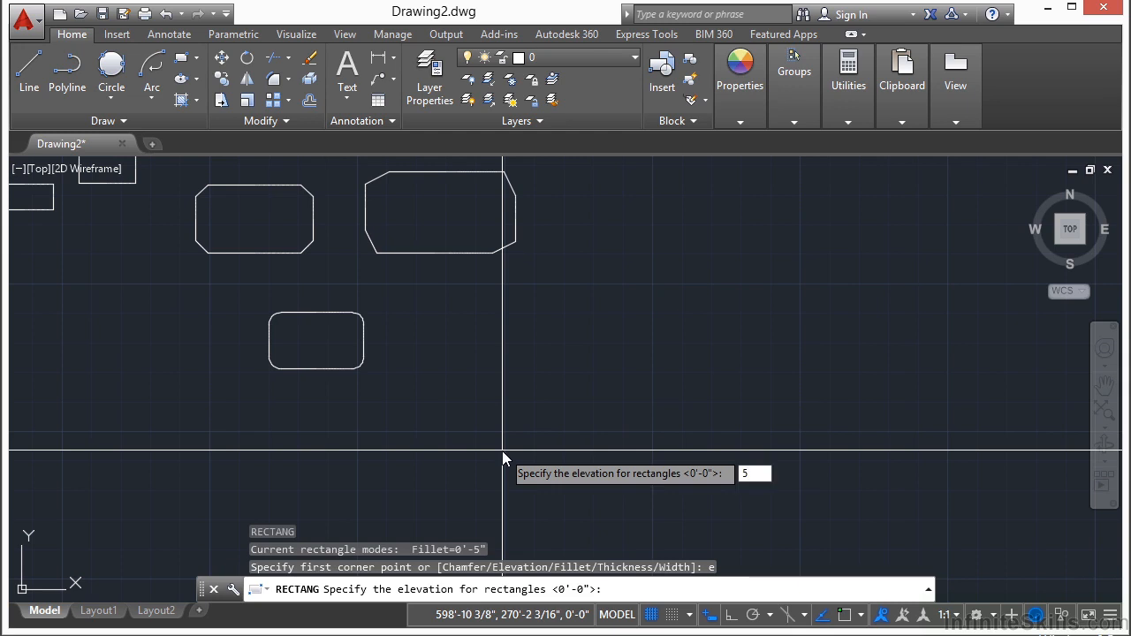
key(Return)
click(657, 308)
scroll(521, 313, up, 4)
scroll(623, 318, down, 2)
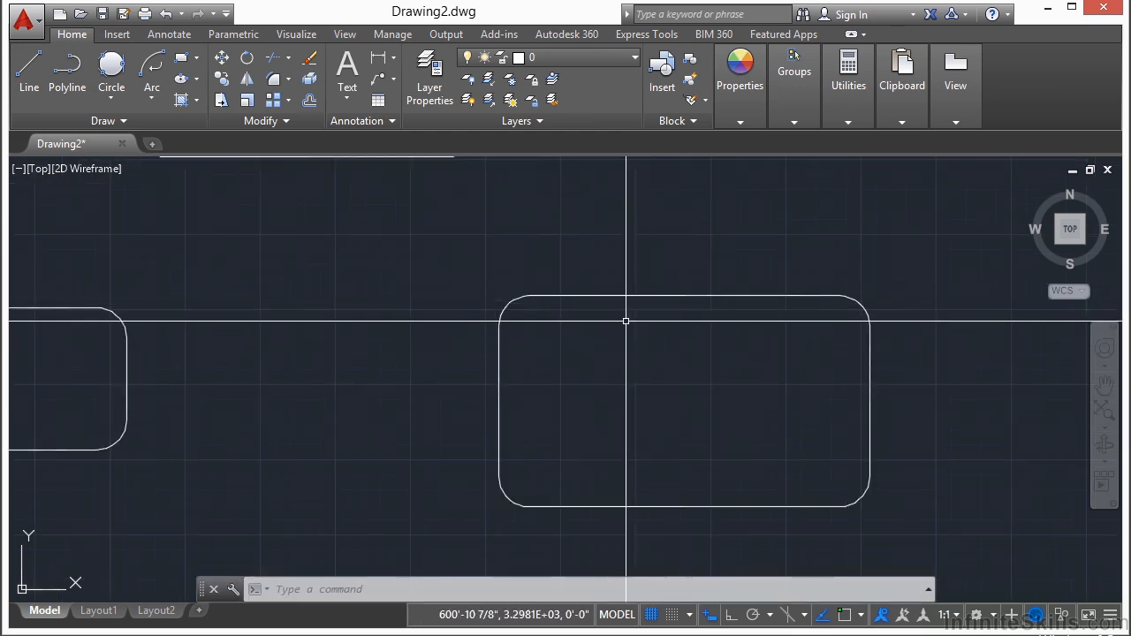
Orbit to a front view to compare the rectangles' elevations, and return to the World plan view
mouse_move(612, 306)
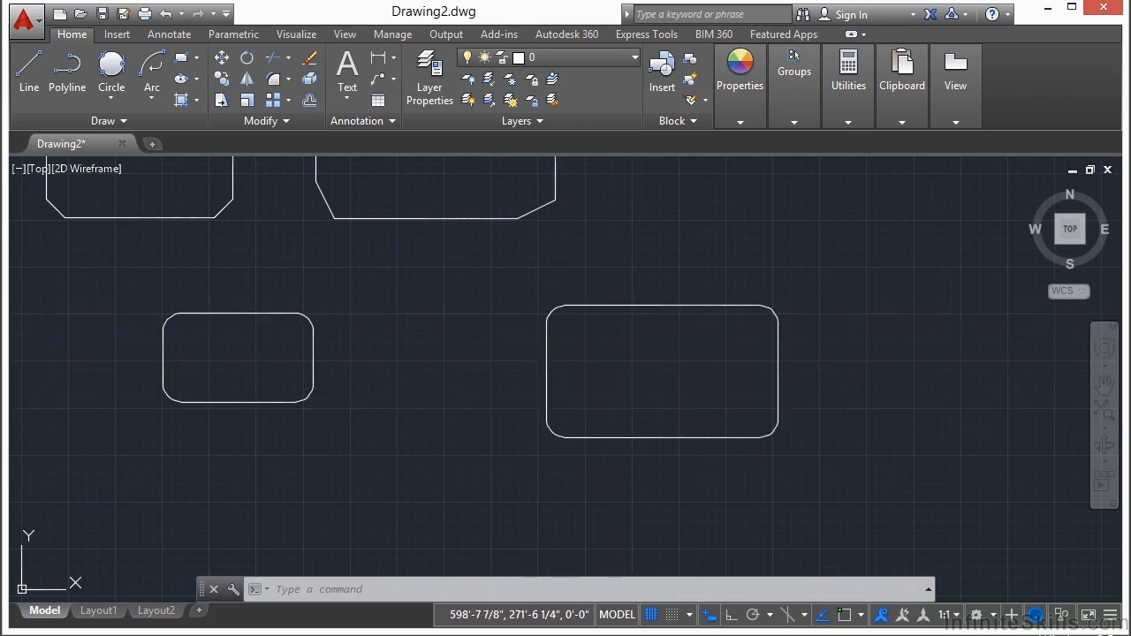
shift+middle_drag(526, 463, 521, 281)
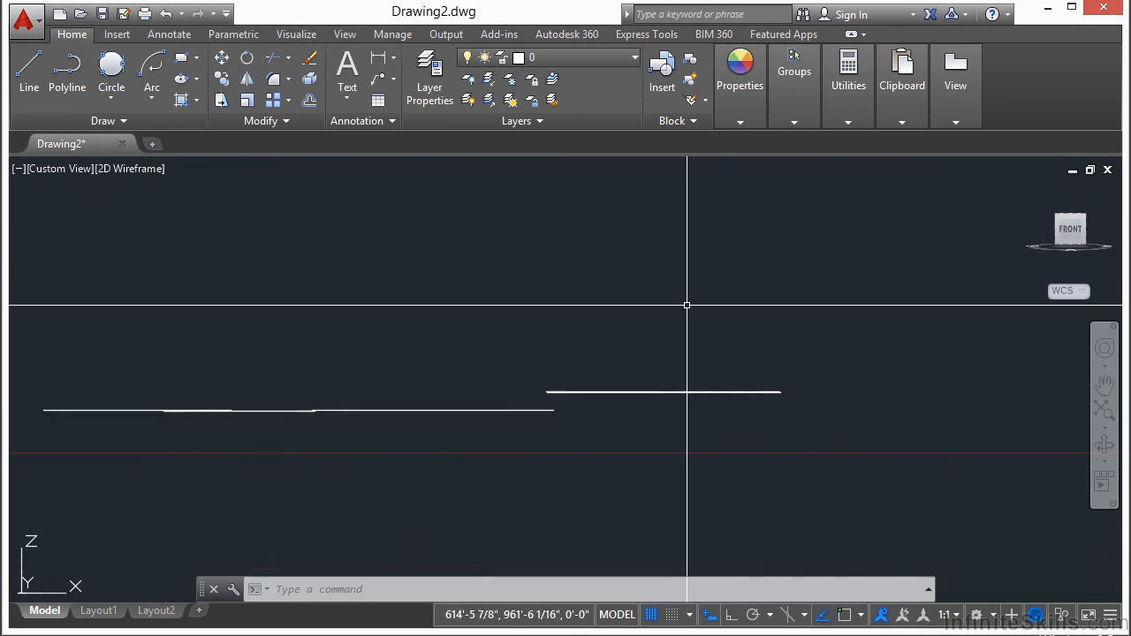
key(Return)
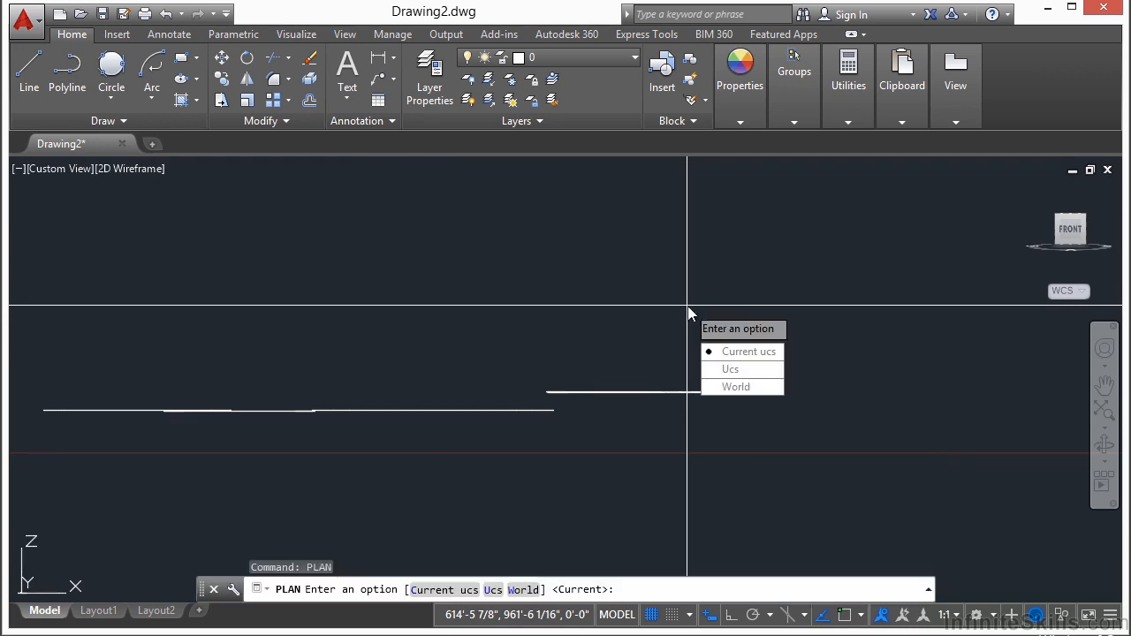
click(739, 387)
Draw a rectangle with a 5-inch thickness to the right of the elevated rectangle
scroll(424, 372, down, 2)
text(rec)
key(Return)
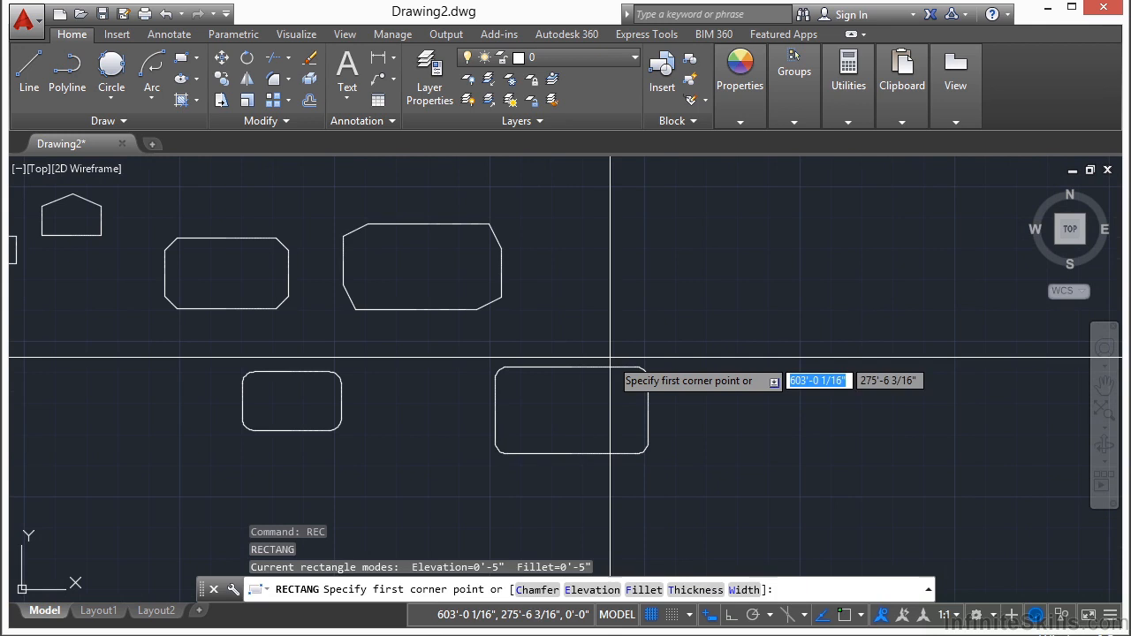
key(Return)
text(5)
key(Return)
click(725, 429)
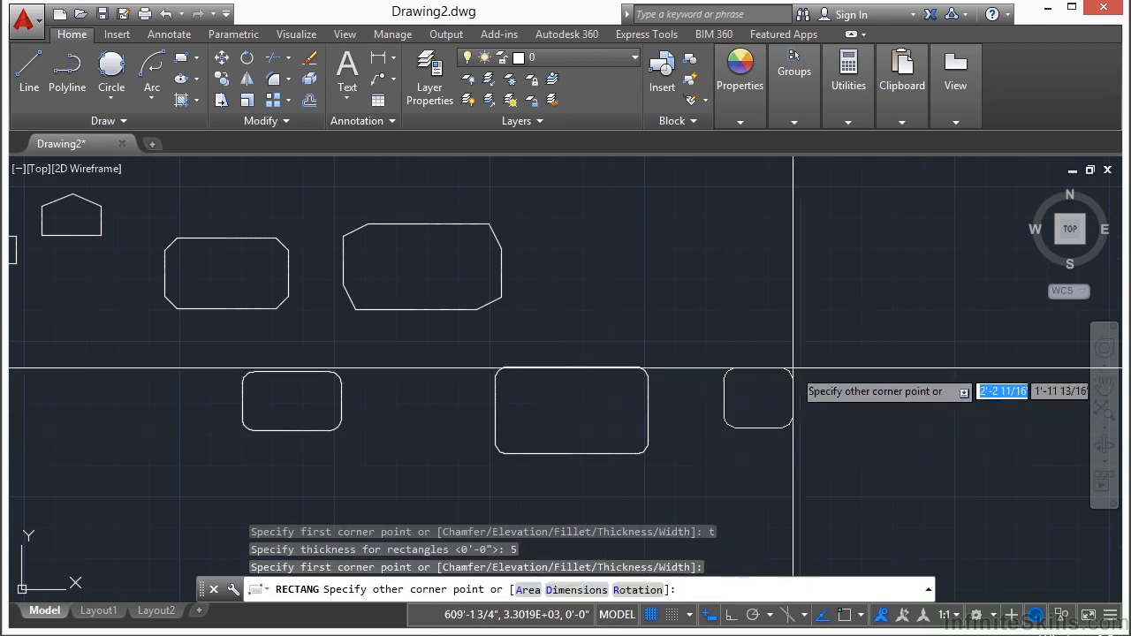
click(848, 352)
Examine the thick rectangle in 3D and from the front, comparing its height and elevation with the flat rectangles
mouse_move(836, 351)
middle_down()
mouse_move(732, 353)
mouse_move(683, 368)
mouse_move(704, 401)
mouse_move(631, 344)
mouse_move(629, 295)
mouse_move(631, 305)
middle_up()
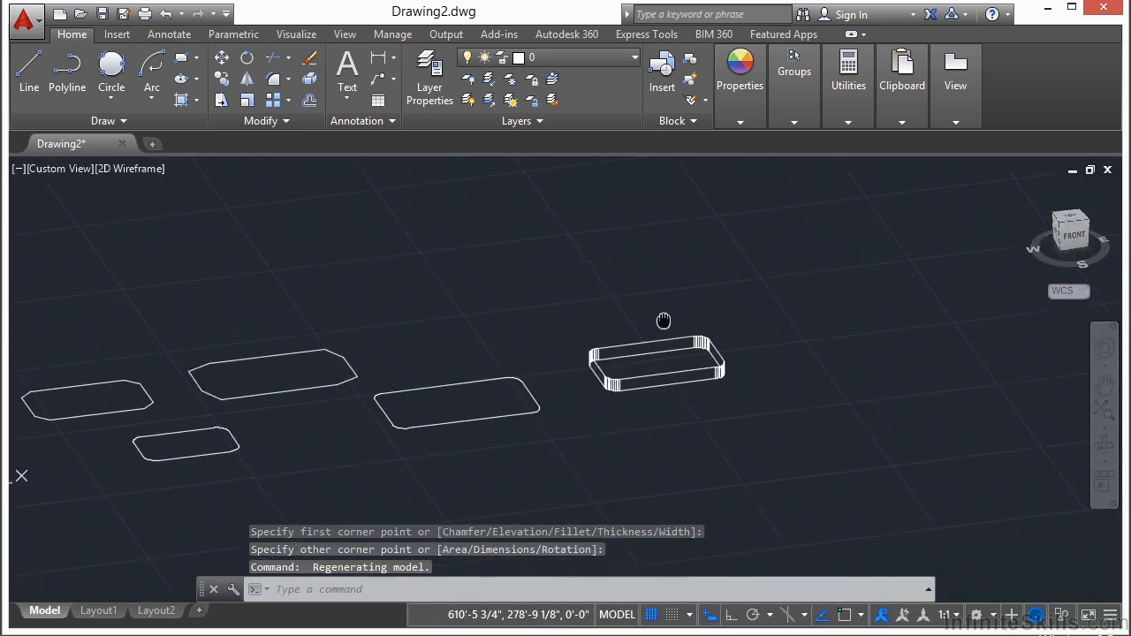
scroll(614, 380, up, 5)
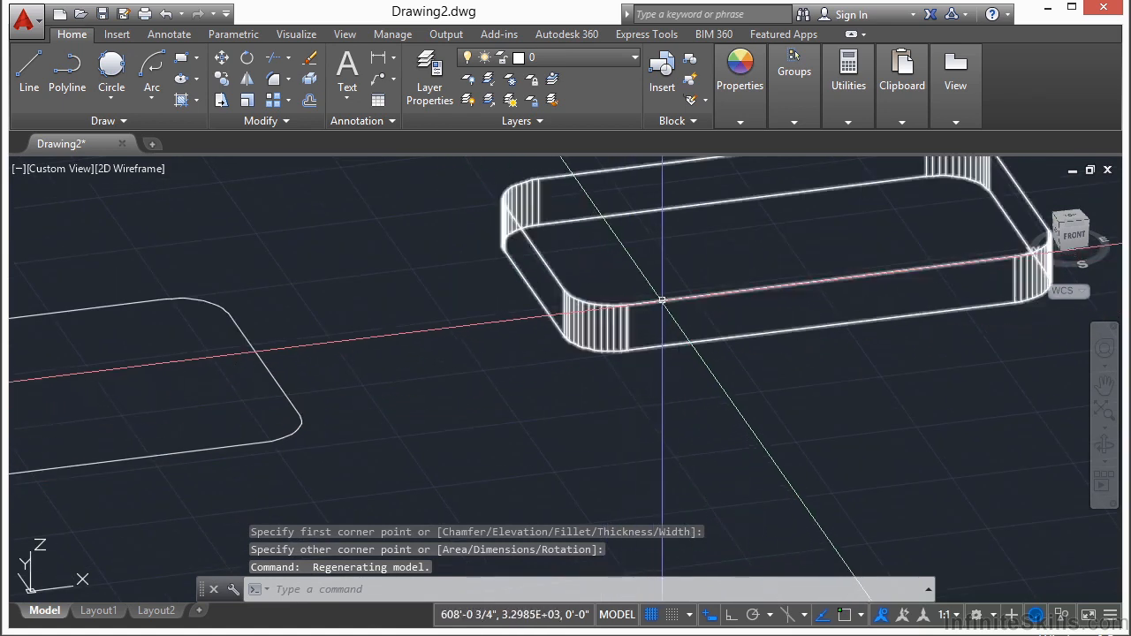
shift+middle_drag(677, 392, 732, 328)
scroll(733, 328, down, 5)
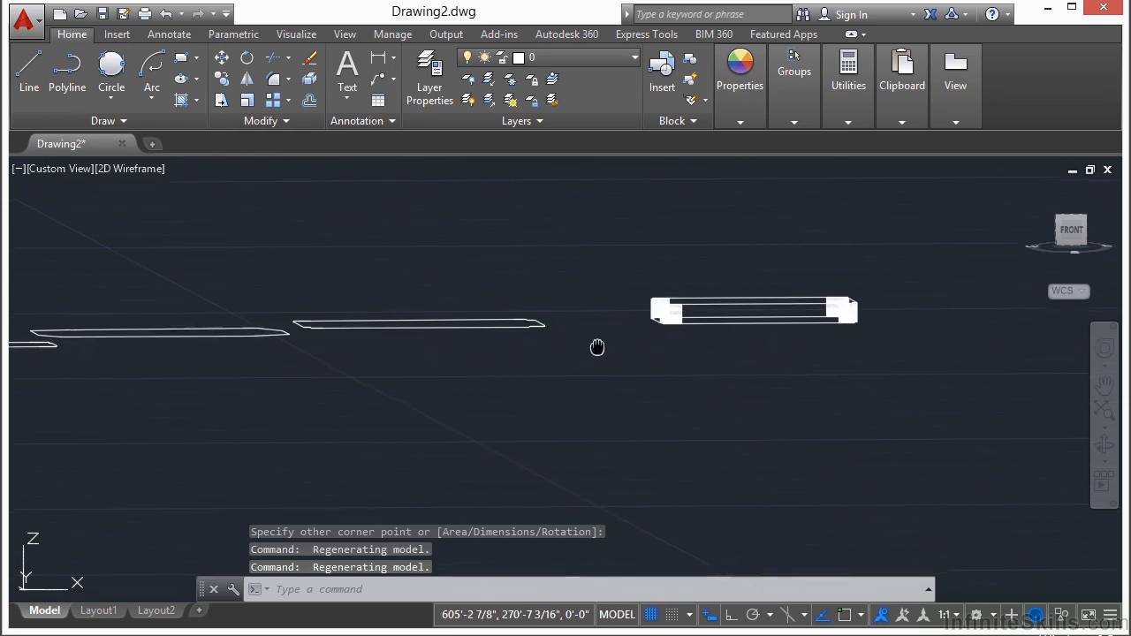
shift+middle_drag(604, 350, 603, 349)
scroll(748, 314, down, 2)
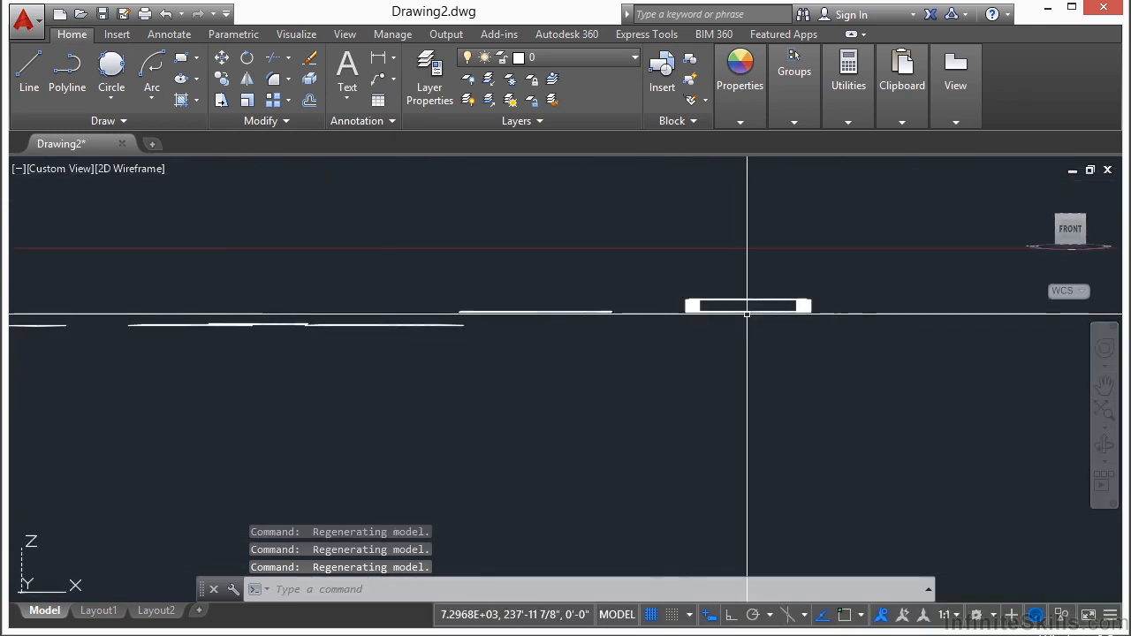
shift+middle_drag(711, 322, 716, 400)
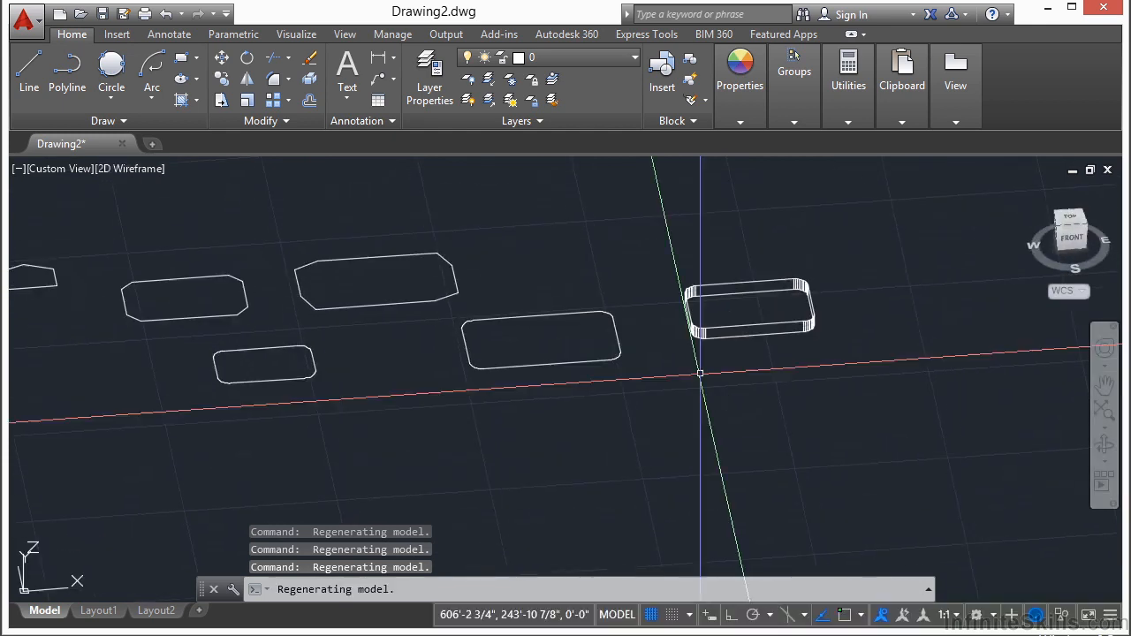
scroll(468, 364, up, 4)
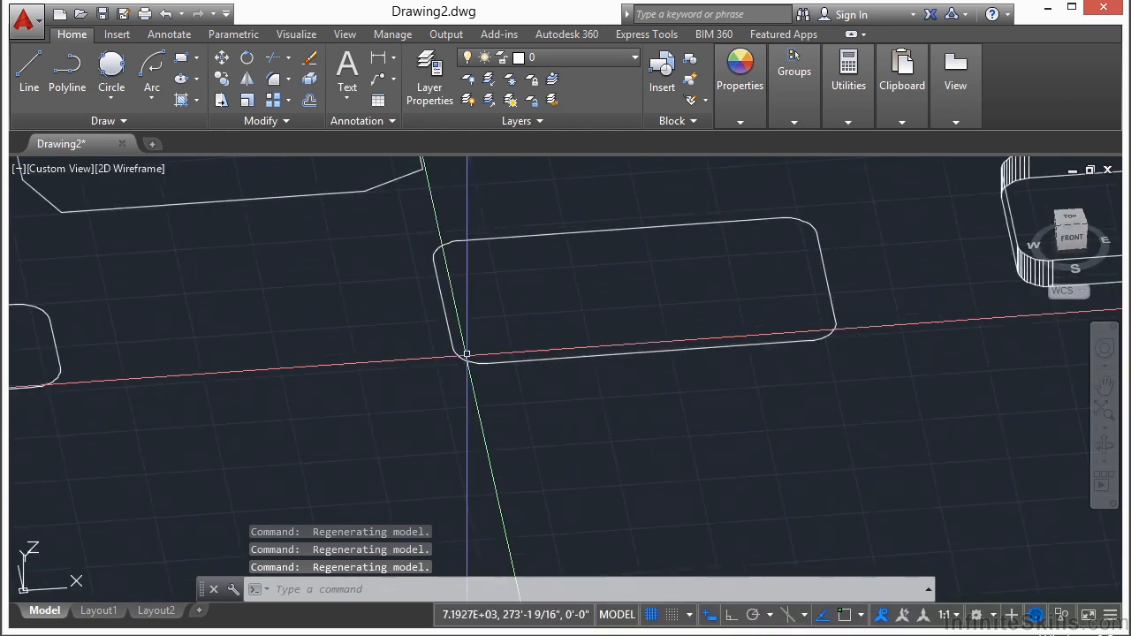
scroll(453, 358, down, 2)
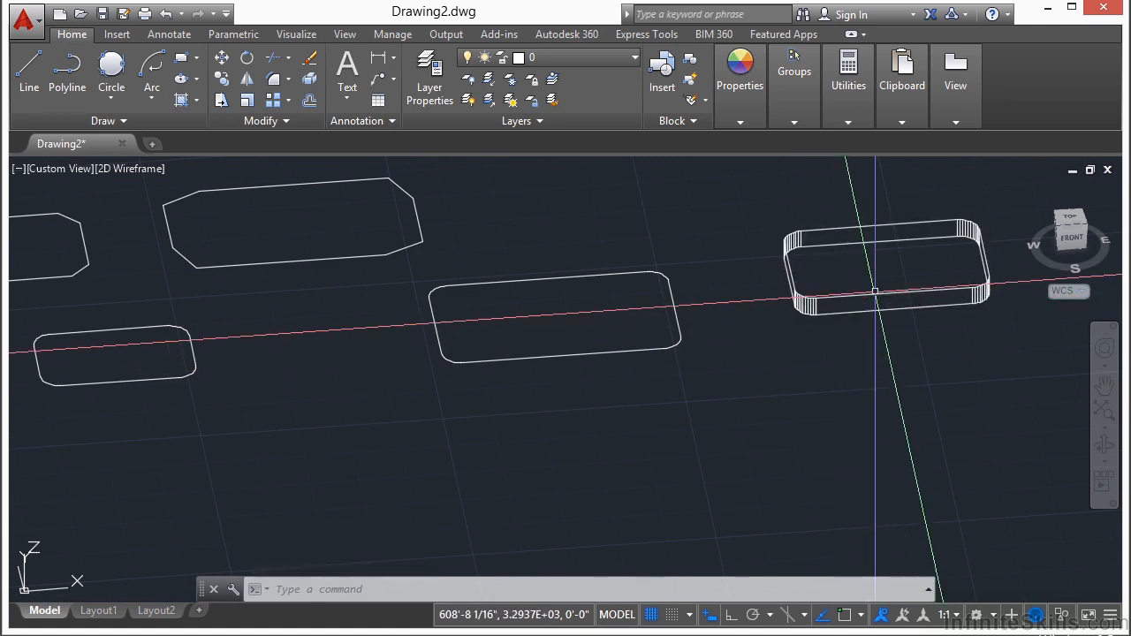
scroll(544, 345, down, 2)
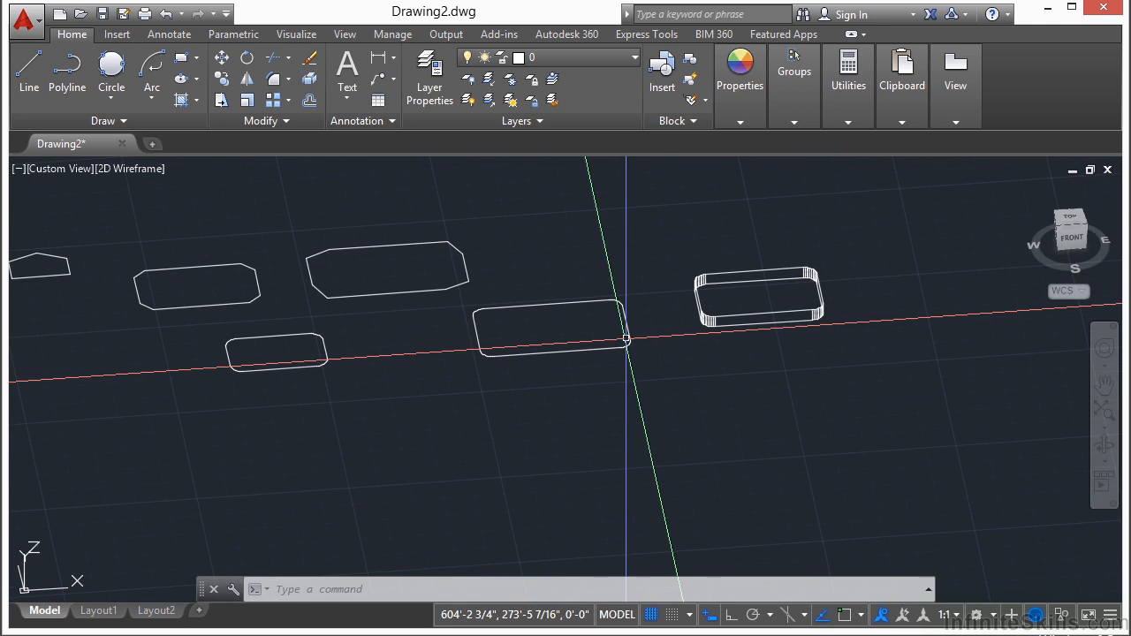
Return the drawing to the plan view of the World coordinate system
key(BackSpace)
text(n)
key(Return)
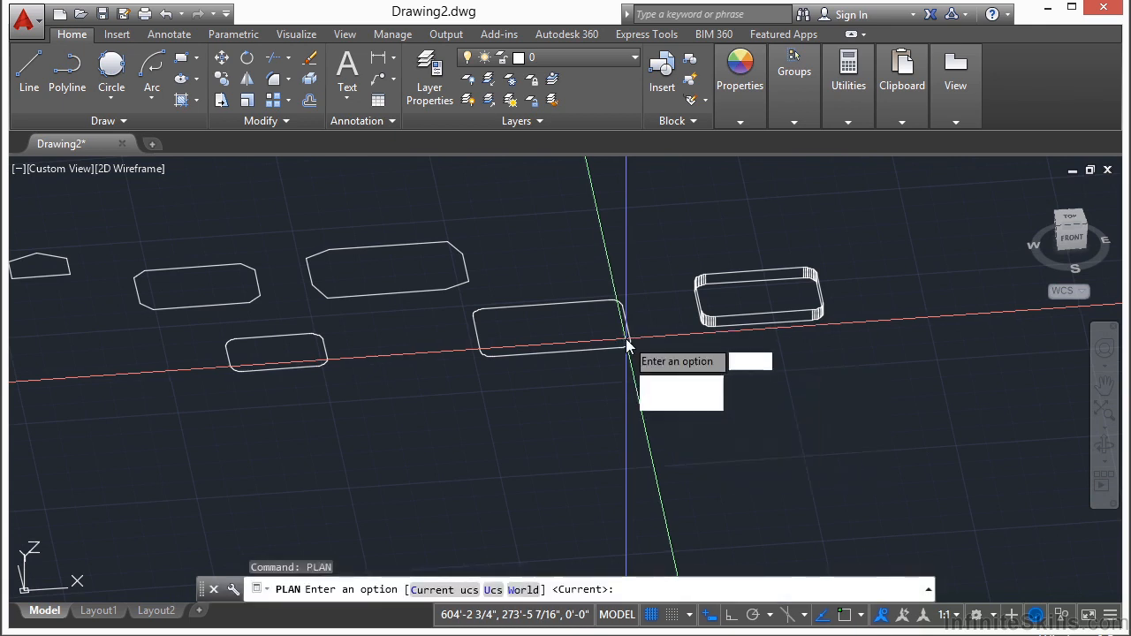
text(w)
key(Return)
Draw a rectangle with a 5-inch line width to the right of the thick rectangle
scroll(301, 340, down, 2)
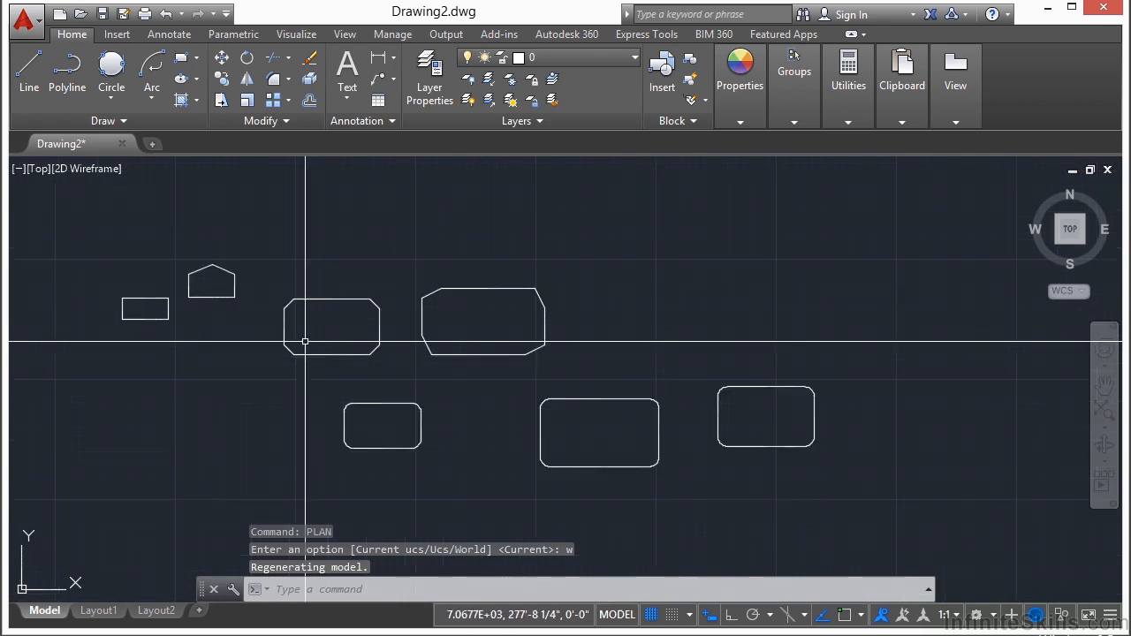
middle_drag(733, 354, 557, 329)
text(rec)
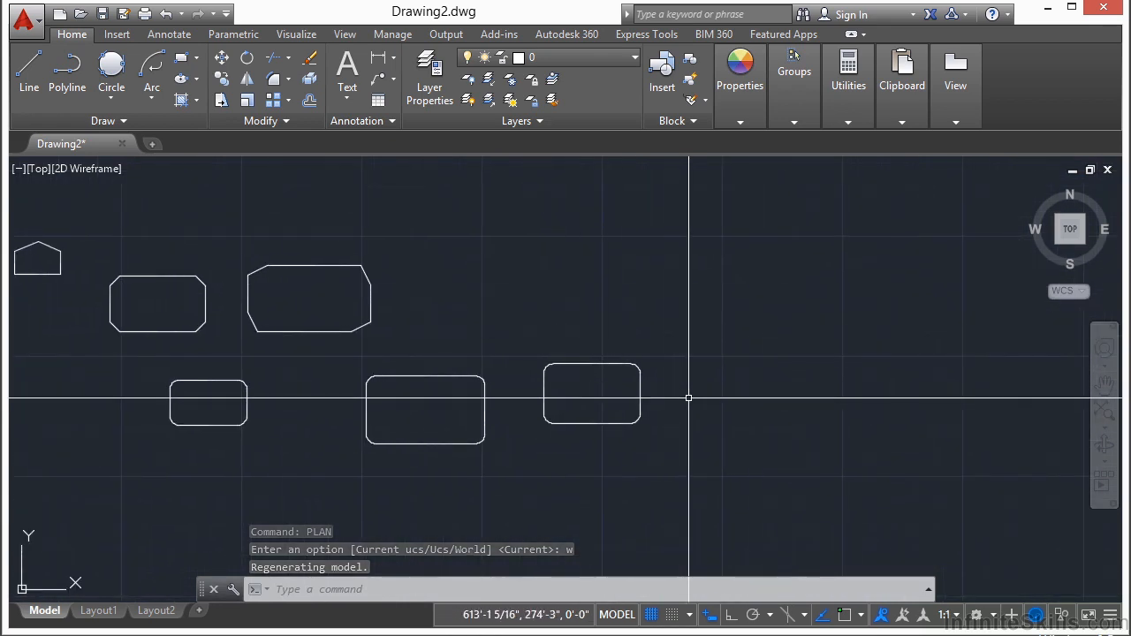
key(Return)
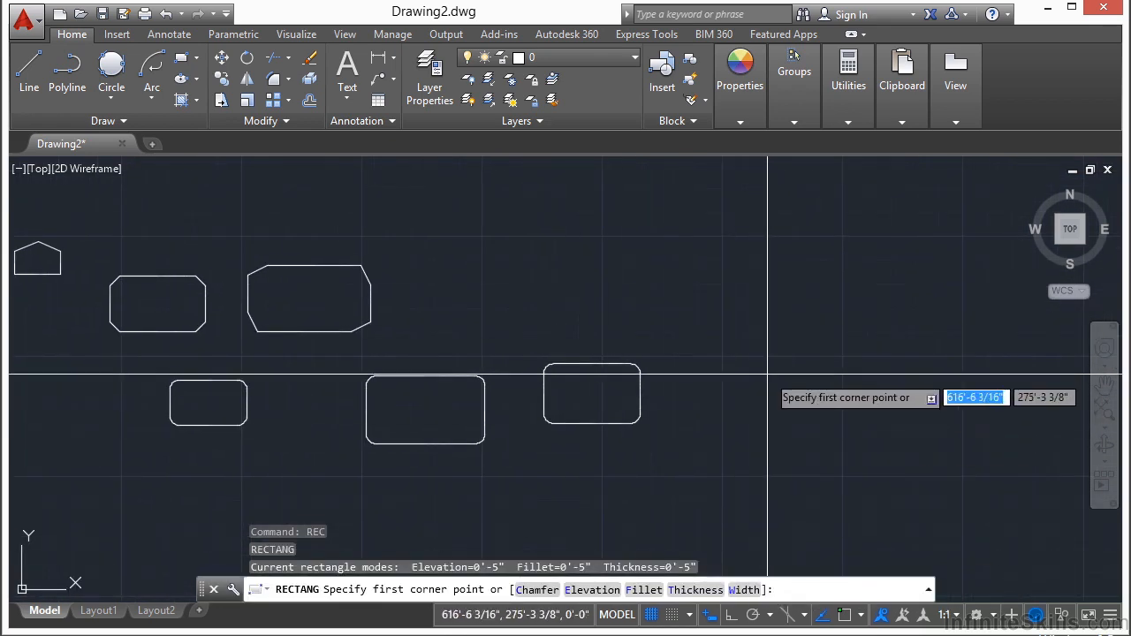
text(w)
key(Return)
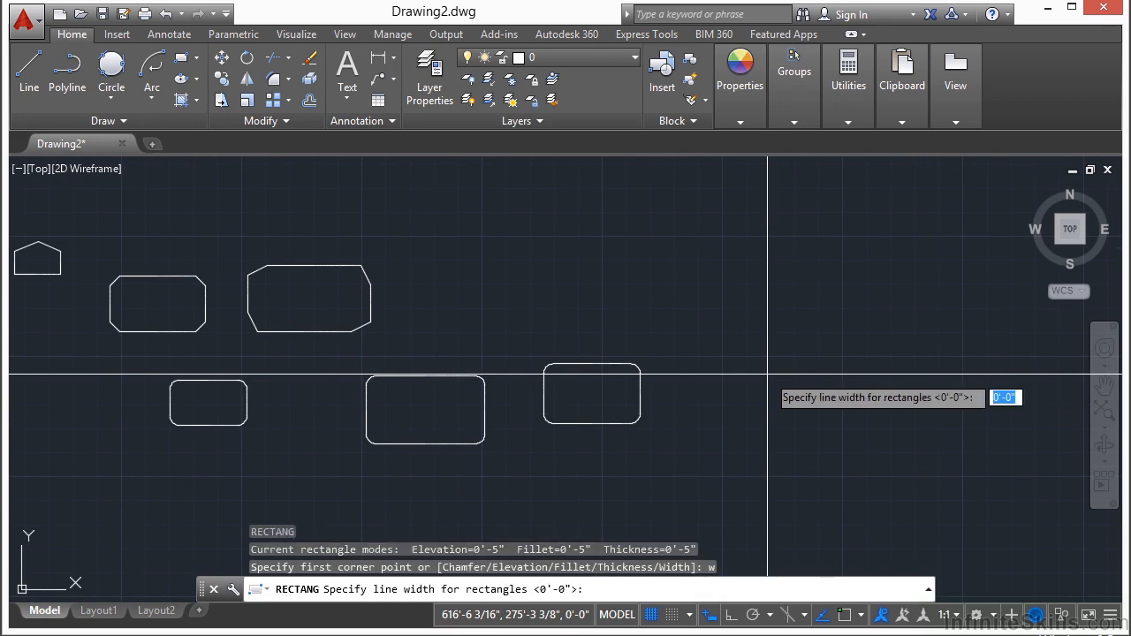
key(Return)
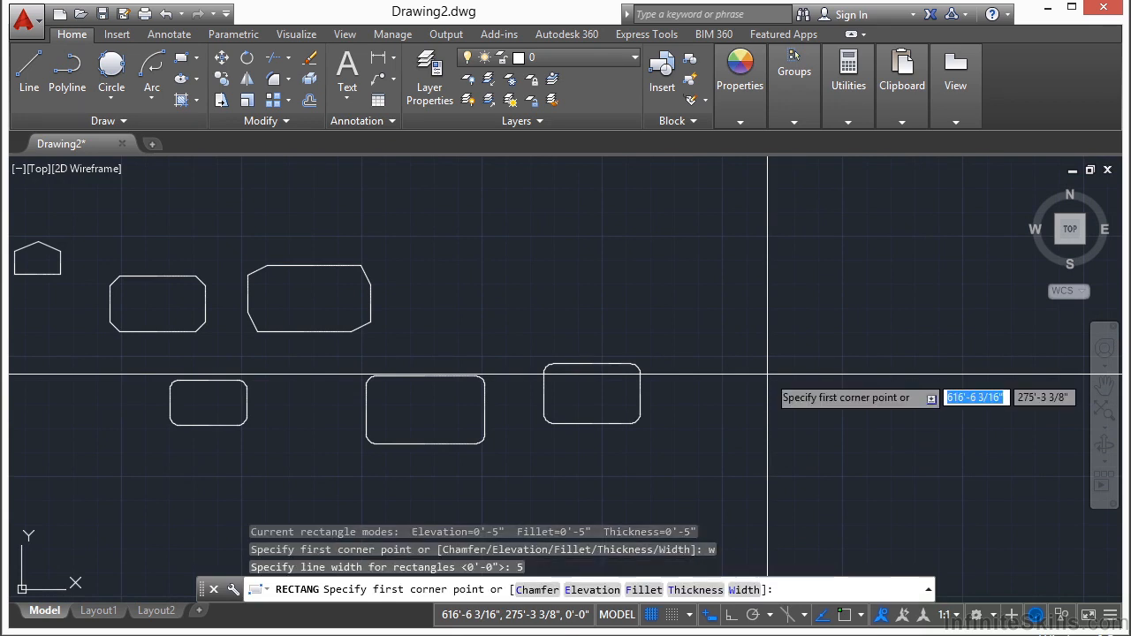
click(725, 425)
click(854, 374)
Examine the wide-line rectangle up close and in 3D beside the other rectangles, and return to the World plan view
scroll(791, 441, up, 4)
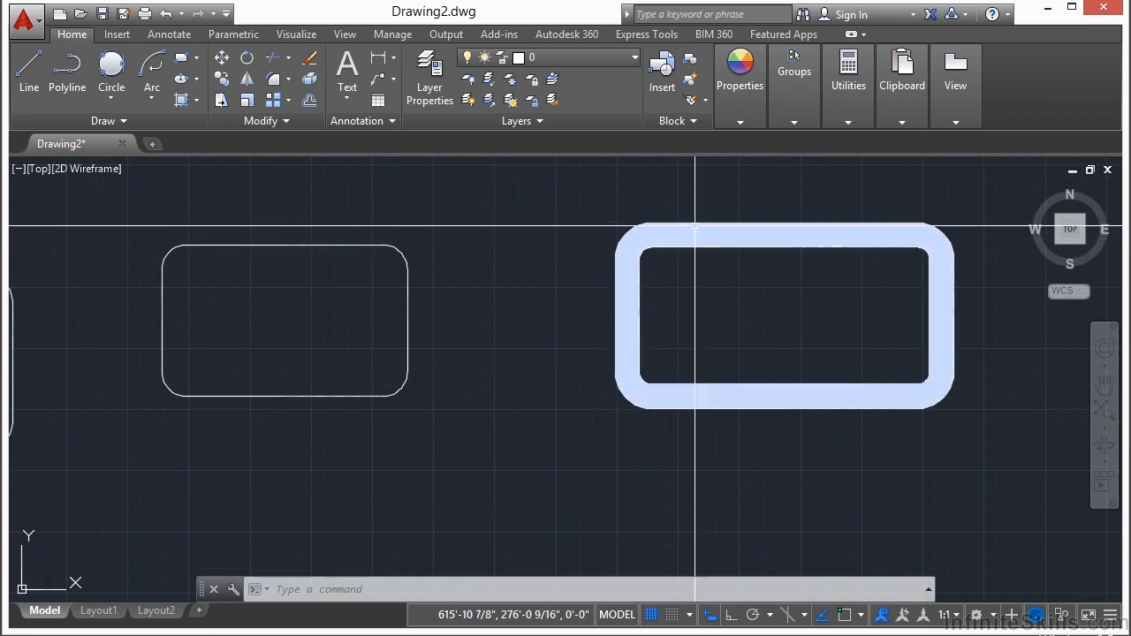
scroll(677, 374, down, 2)
shift+middle_drag(677, 374, 644, 285)
scroll(677, 404, up, 5)
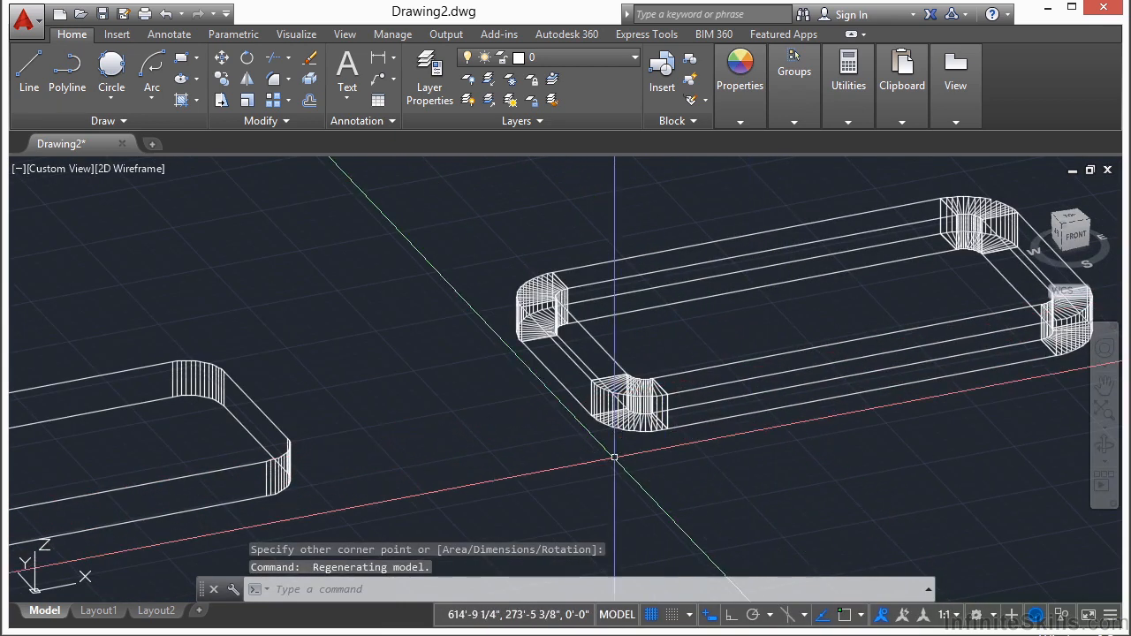
scroll(691, 435, down, 3)
mouse_move(691, 435)
shift+middle_down()
mouse_move(640, 399)
mouse_move(659, 378)
mouse_move(662, 351)
mouse_move(682, 427)
mouse_move(702, 454)
shift+middle_up()
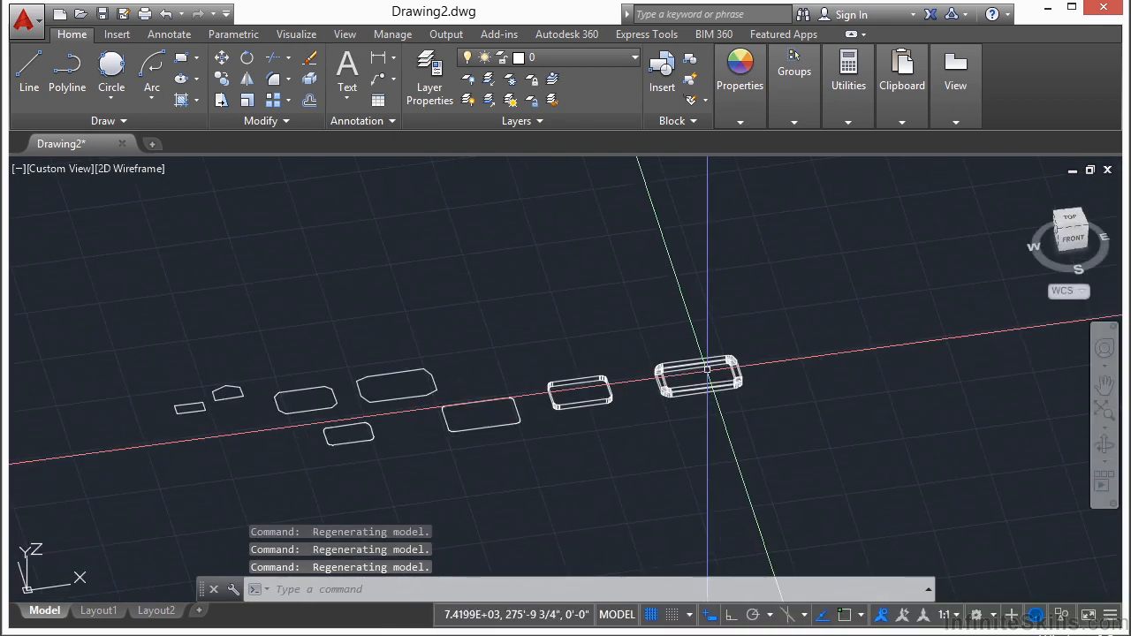
text(plan)
key(Return)
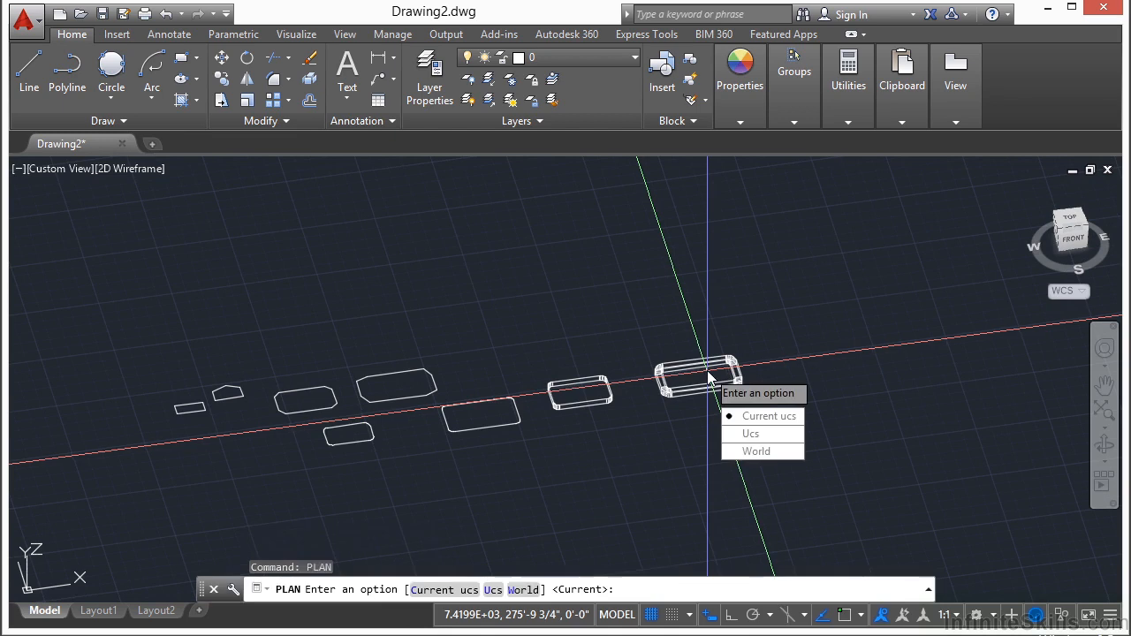
click(759, 452)
Restart the Rectangle command and reset its fillet radius and elevation to 0
text(re)
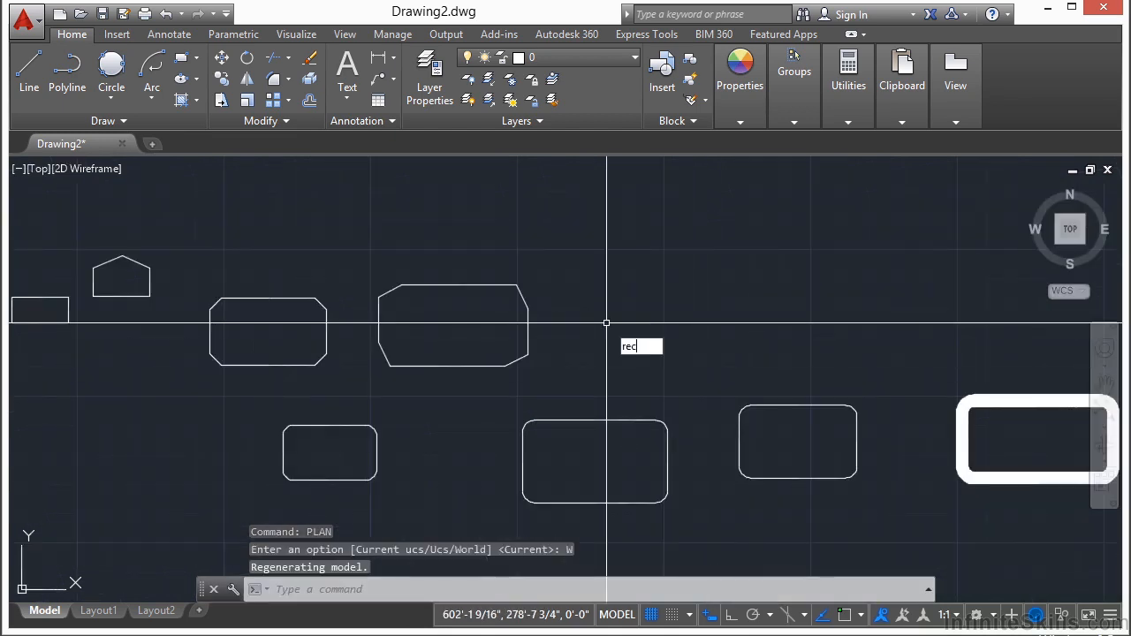
text(c)
key(Return)
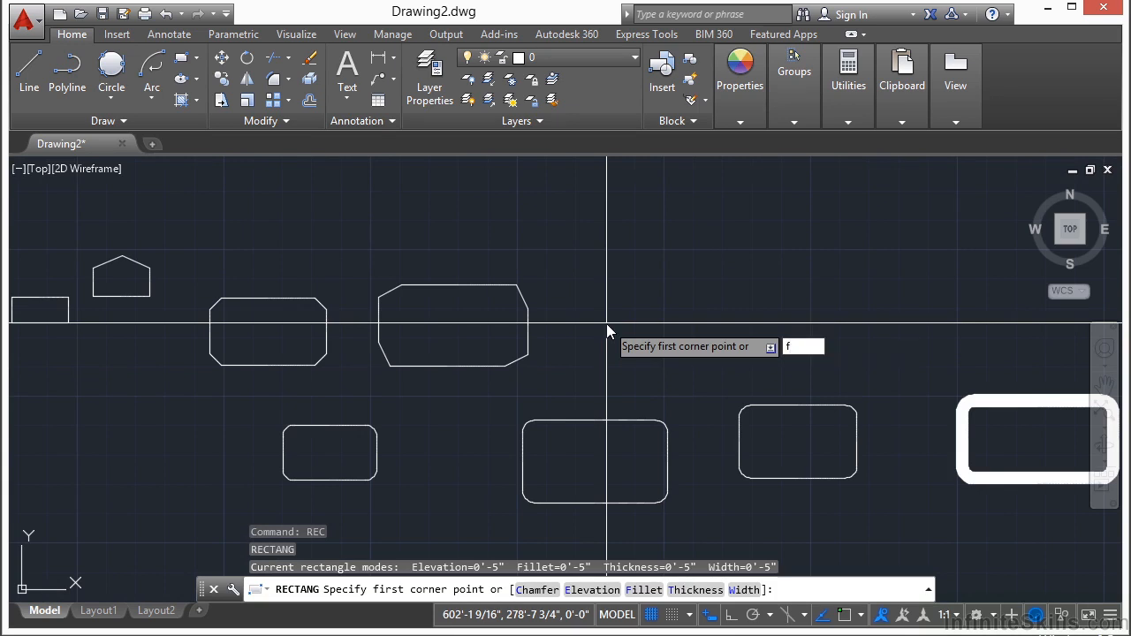
text(f)
key(Return)
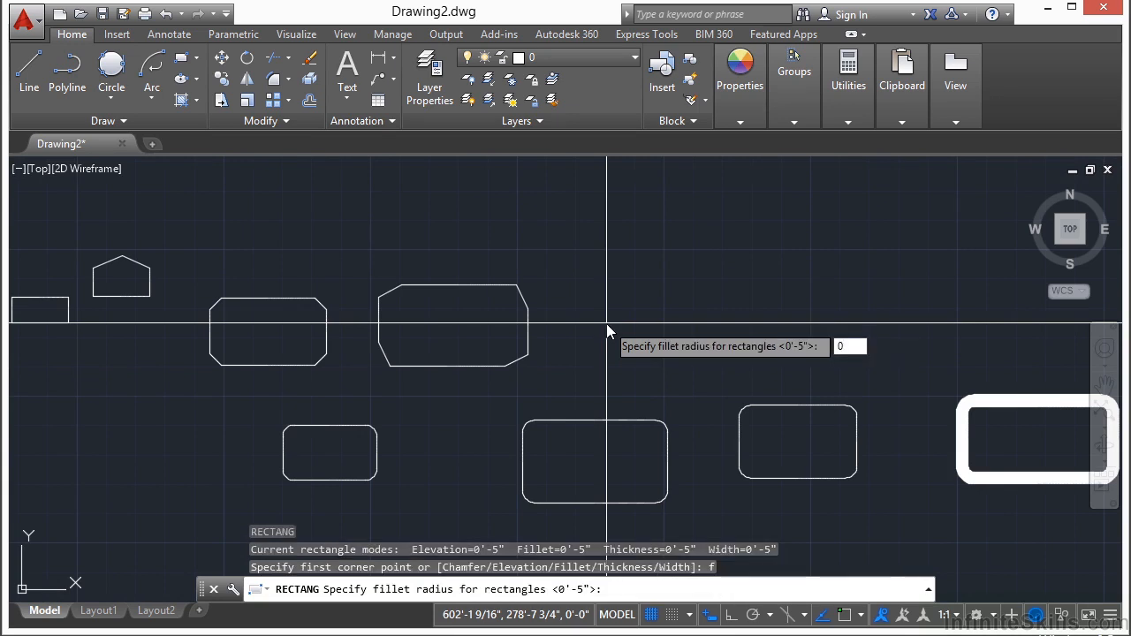
text(0)
key(Return)
key(Return)
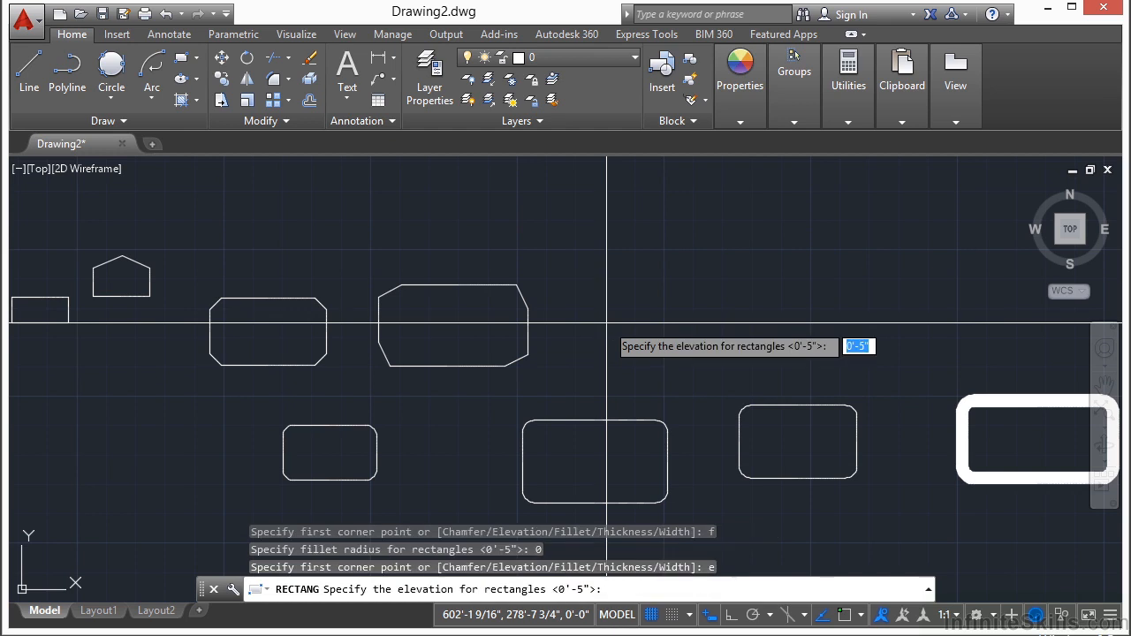
key(Return)
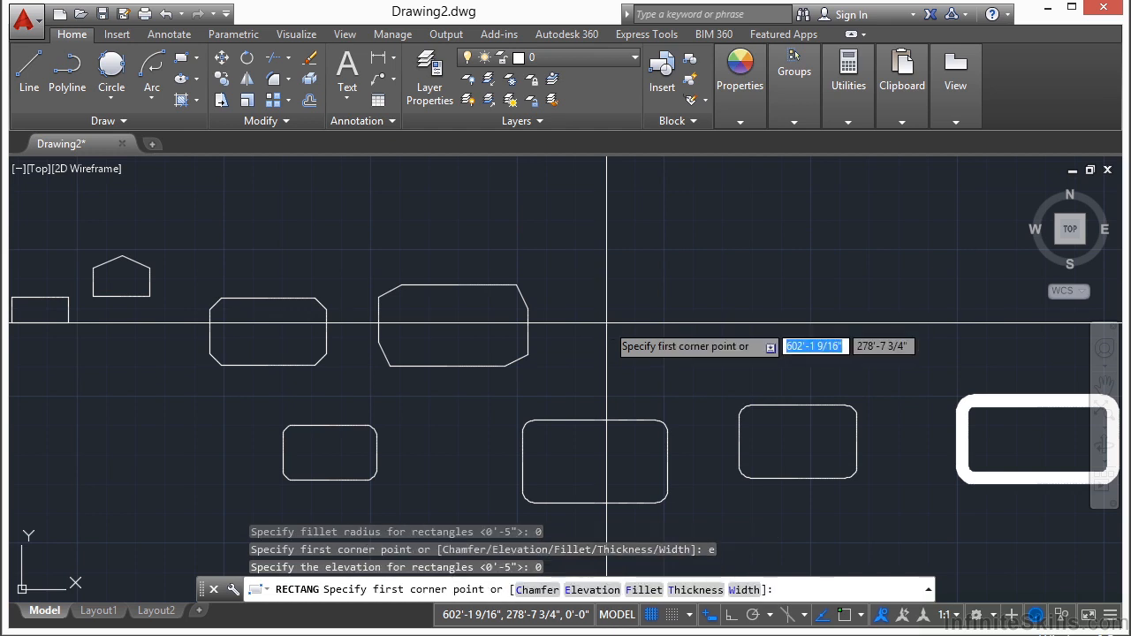
Reset the rectangle thickness and line width to 0, and draw a plain rectangle in the open area above the filleted ones
key(Return)
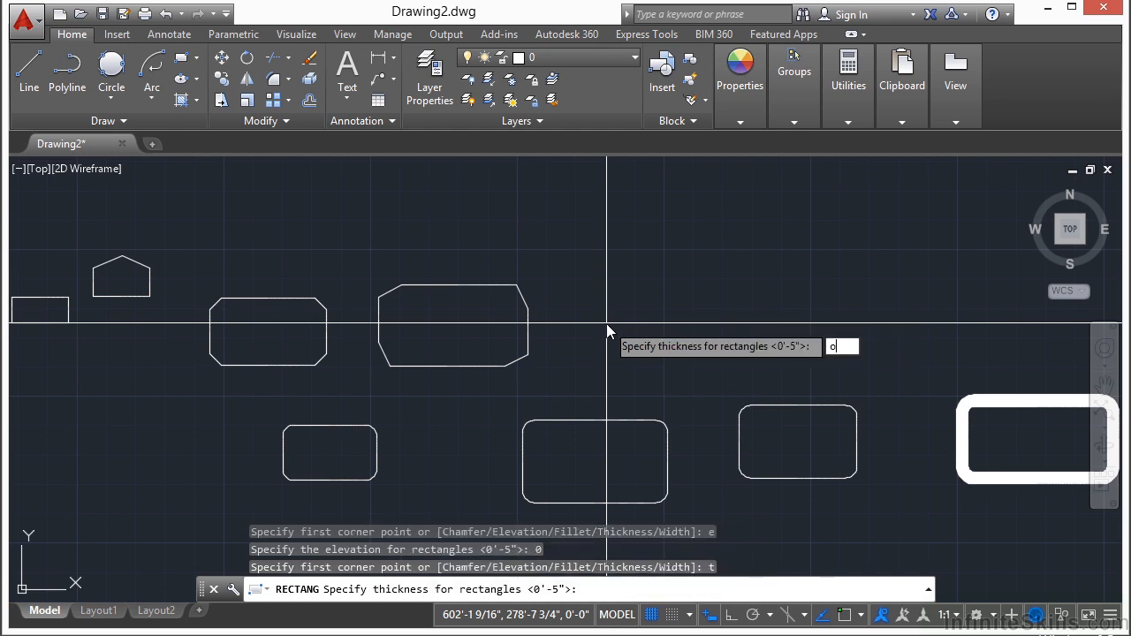
key(Return)
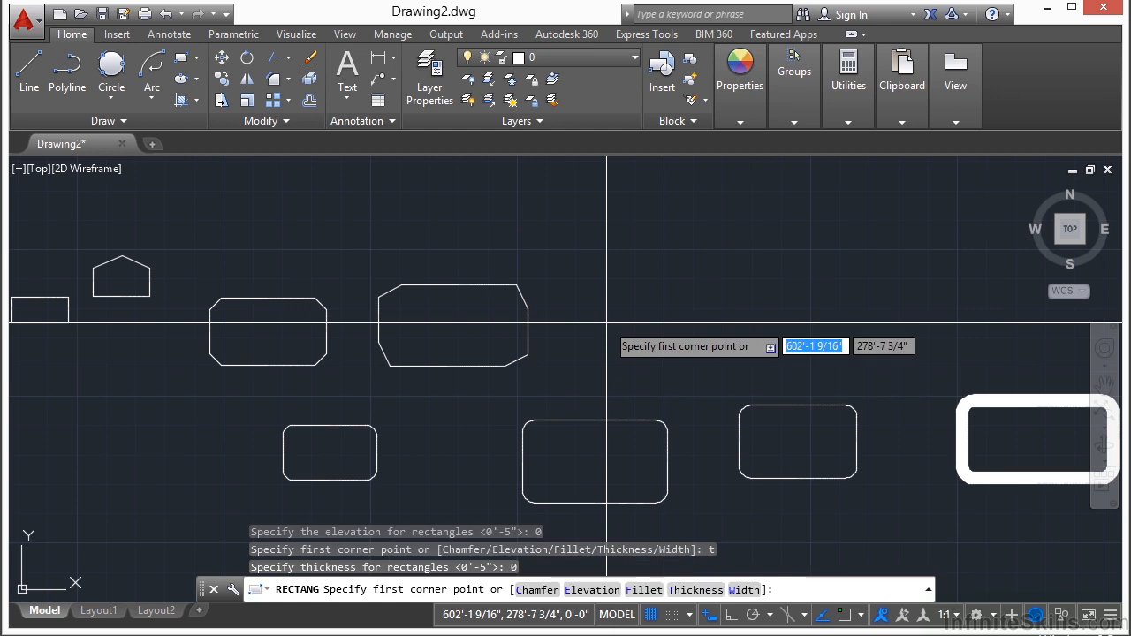
key(Return)
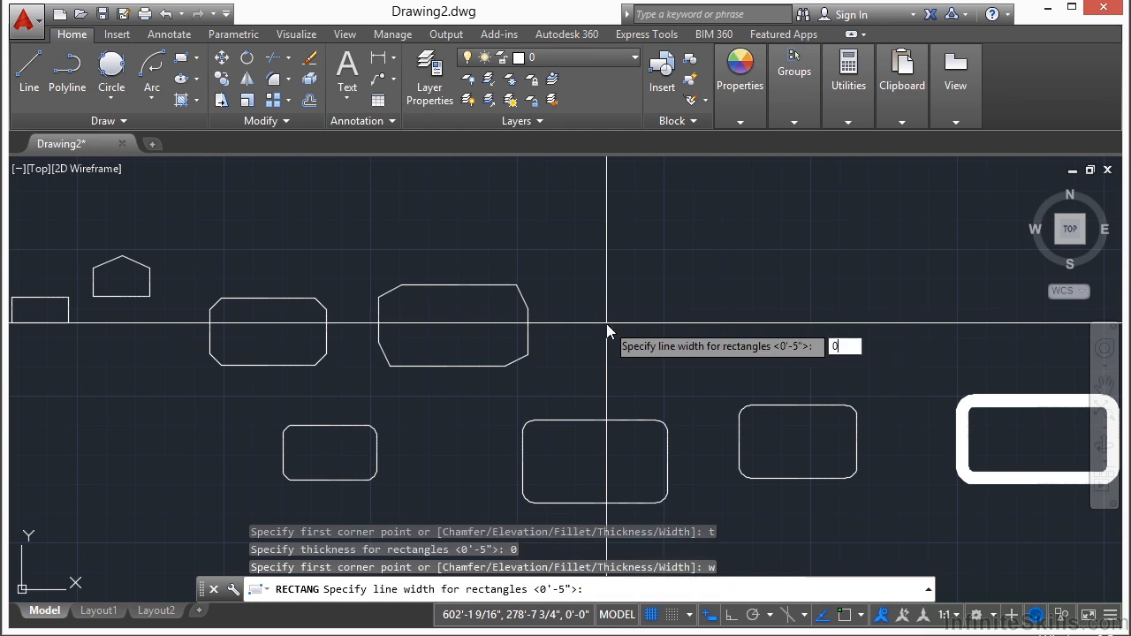
key(Return)
click(652, 218)
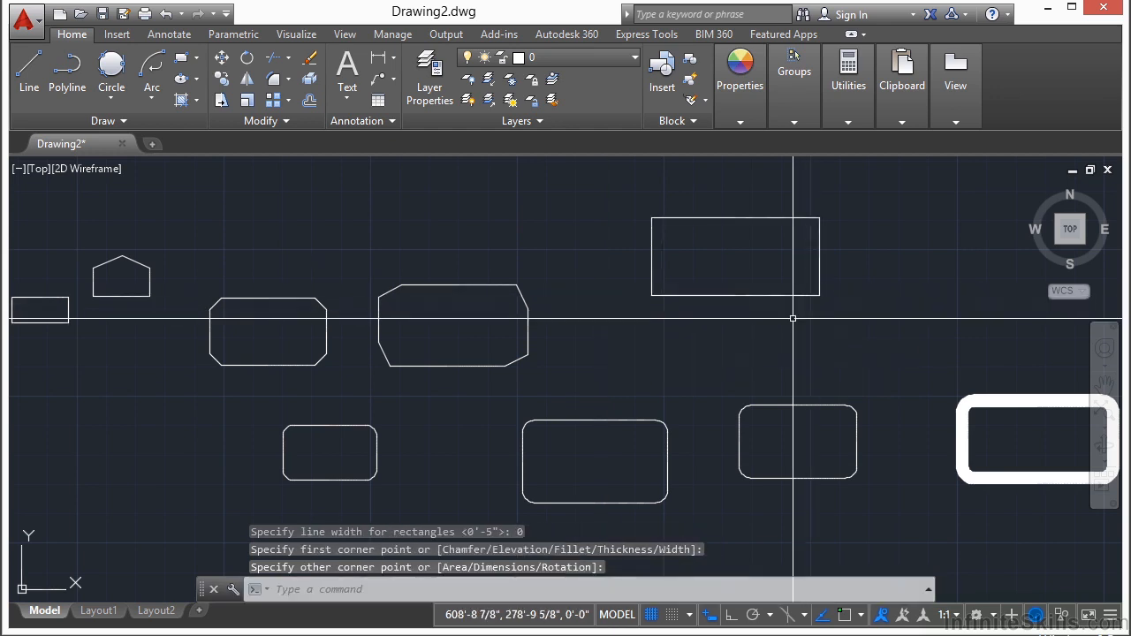
Examine the plain rectangle in 3D beside the others, and return to the World plan view
mouse_move(754, 321)
shift+middle_down()
mouse_move(710, 215)
mouse_move(722, 240)
mouse_move(696, 249)
shift+middle_up()
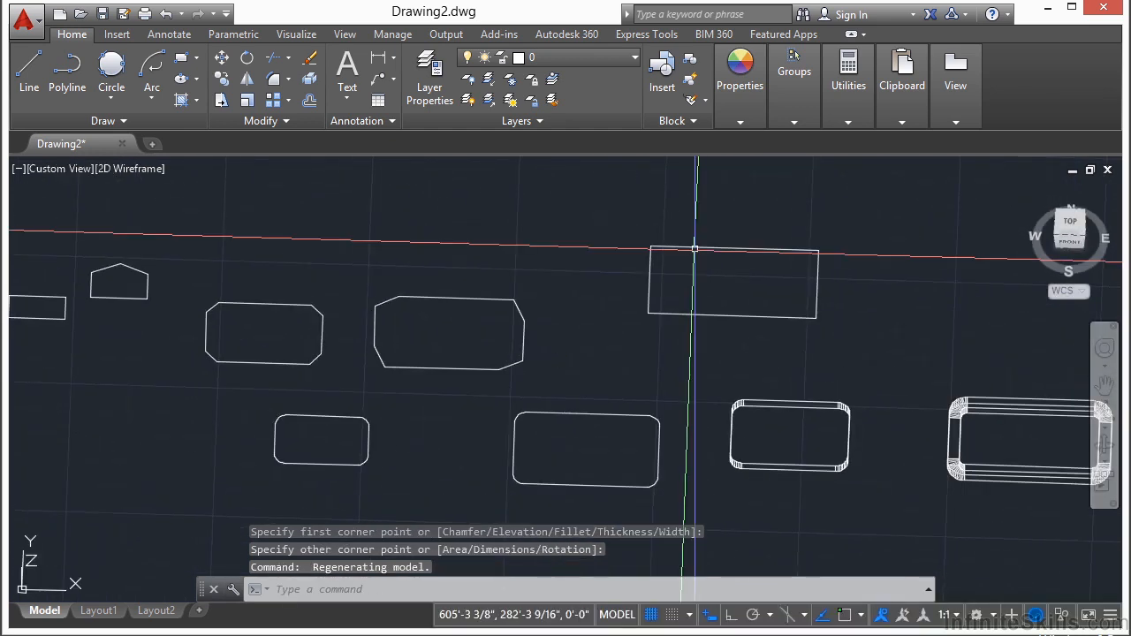
text(plan)
key(Return)
click(747, 331)
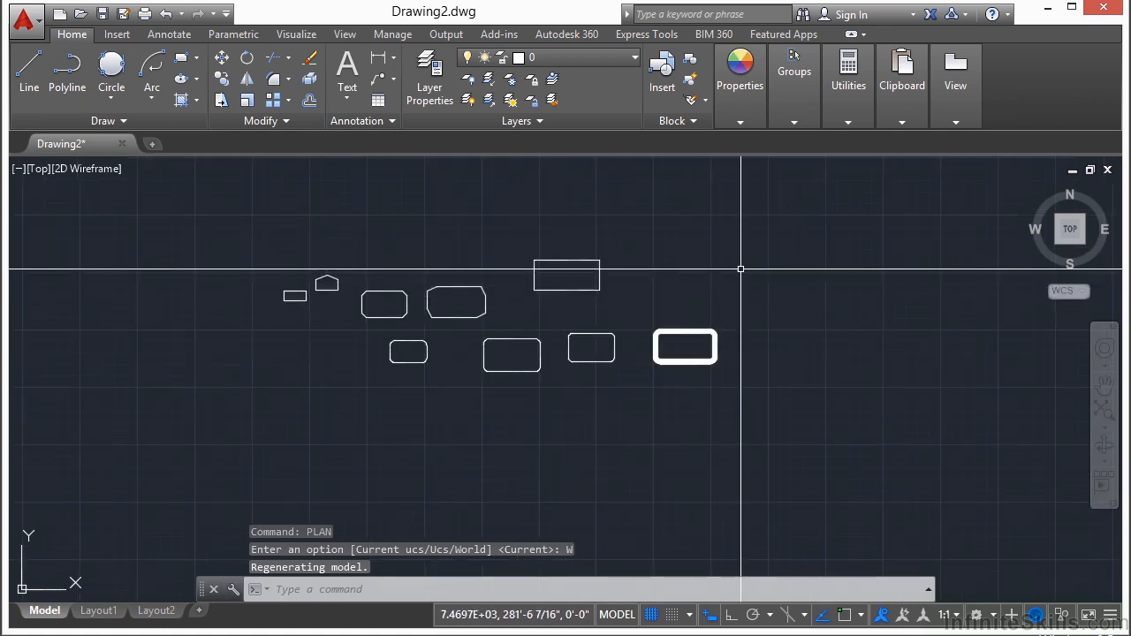
Erase all the objects in the drawing with one crossing selection
text(e)
key(Return)
click(774, 240)
click(221, 412)
key(Return)
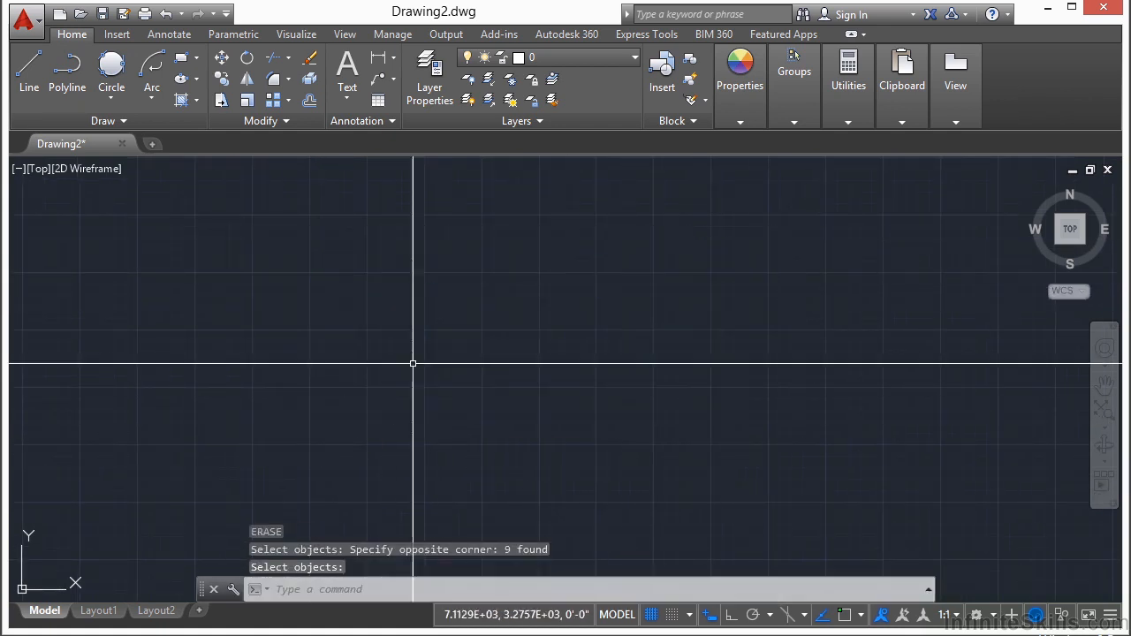
click(198, 79)
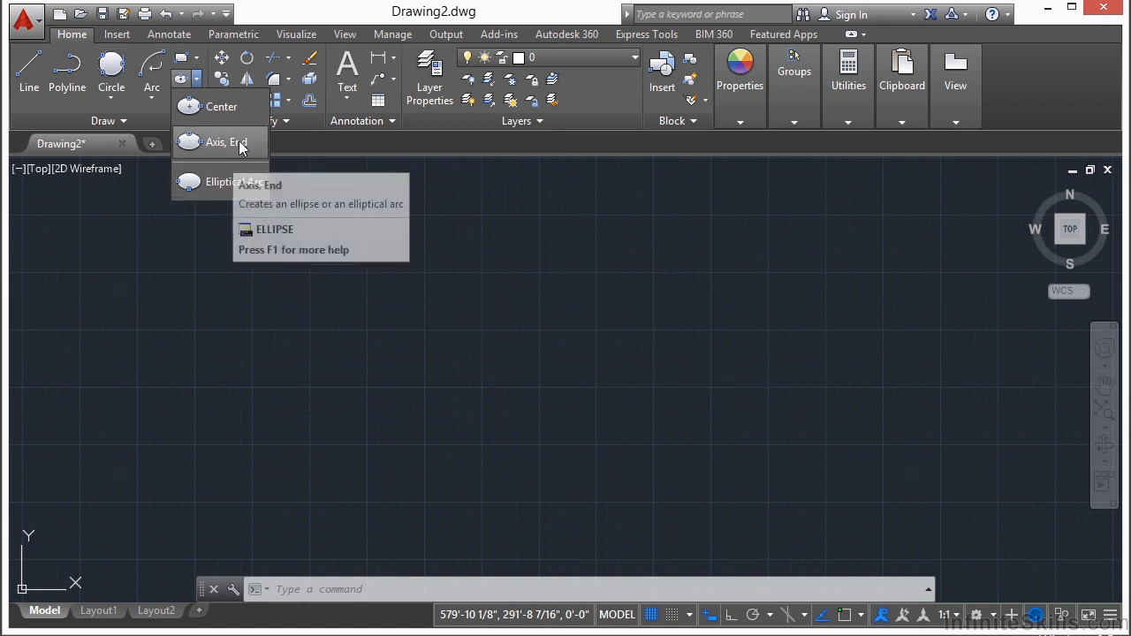
click(440, 282)
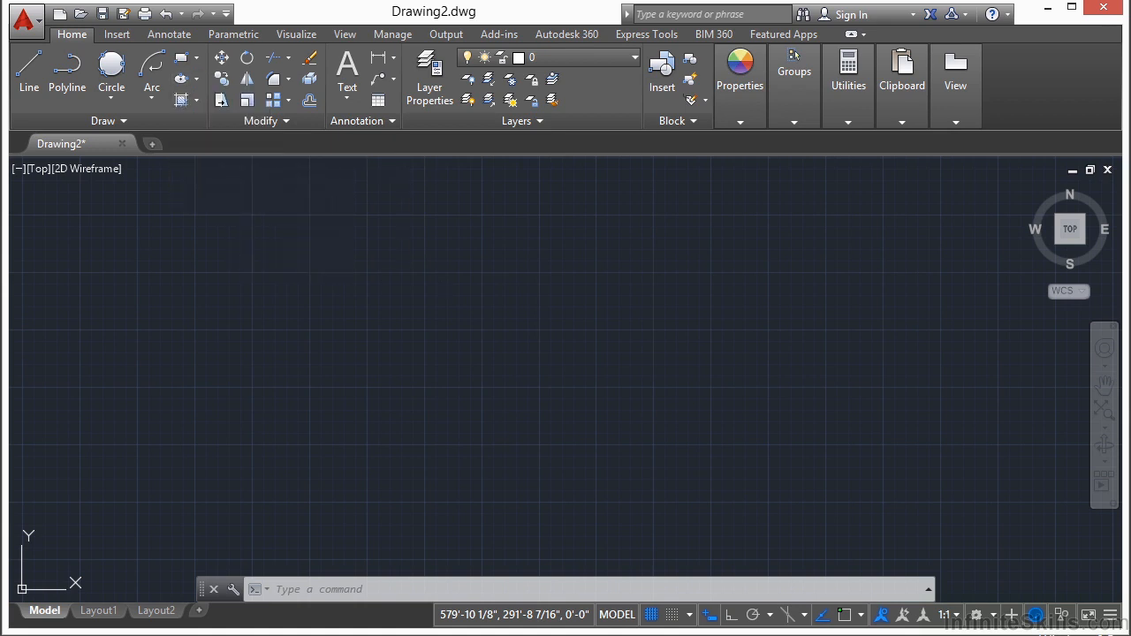
text(el)
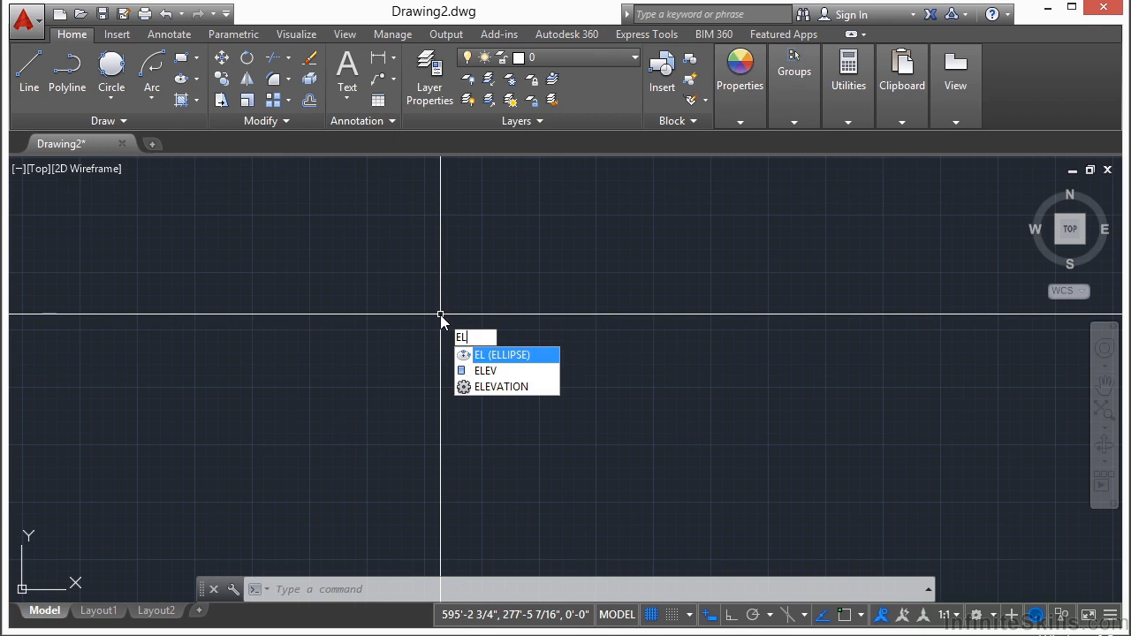
key(Escape)
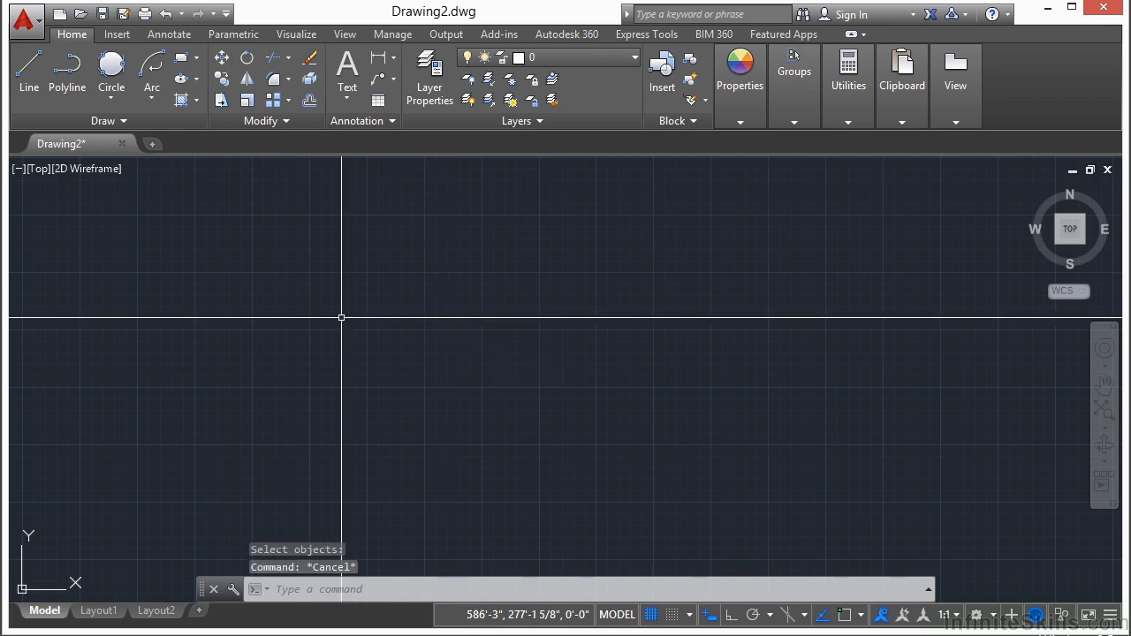
Draw a tall vertical ellipse by its center point, an axis endpoint and the distance to the other axis
click(191, 79)
click(447, 343)
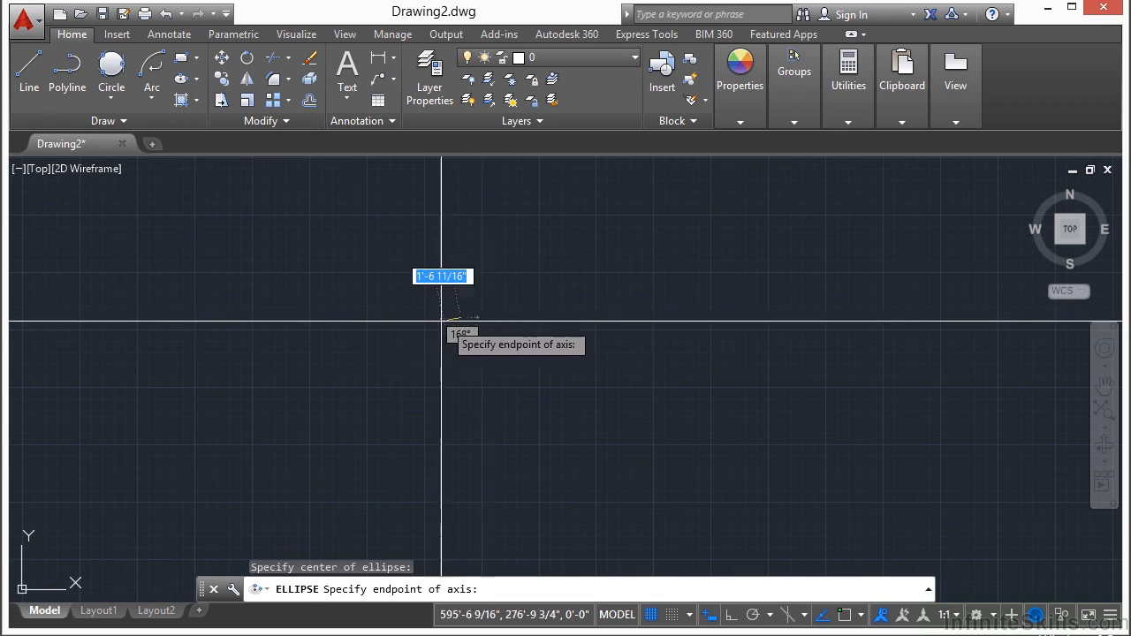
click(498, 318)
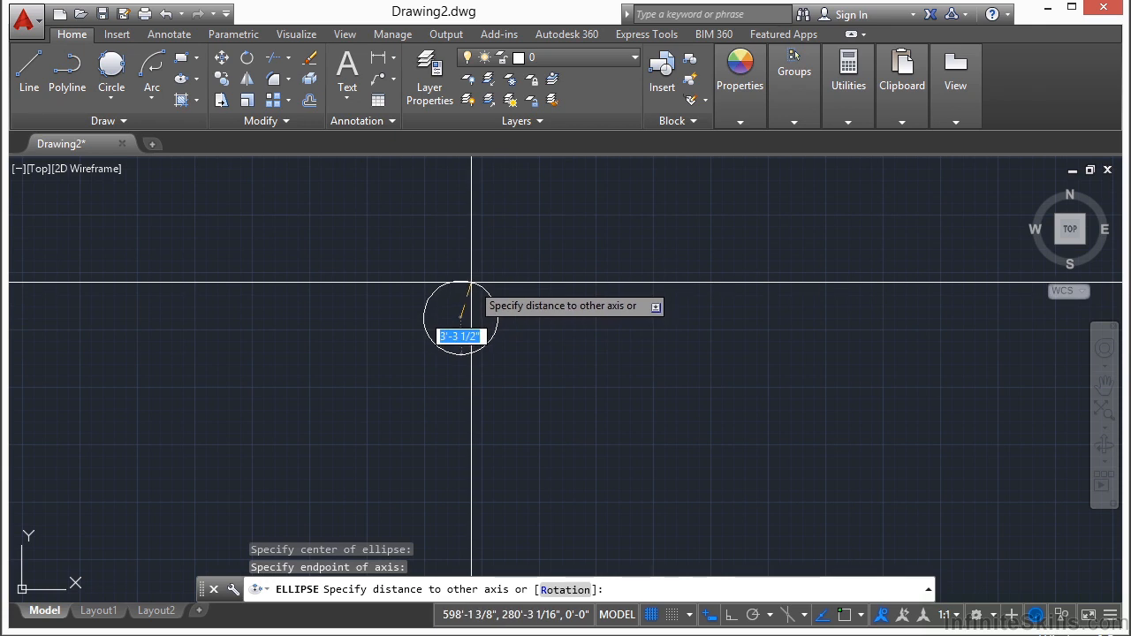
click(471, 214)
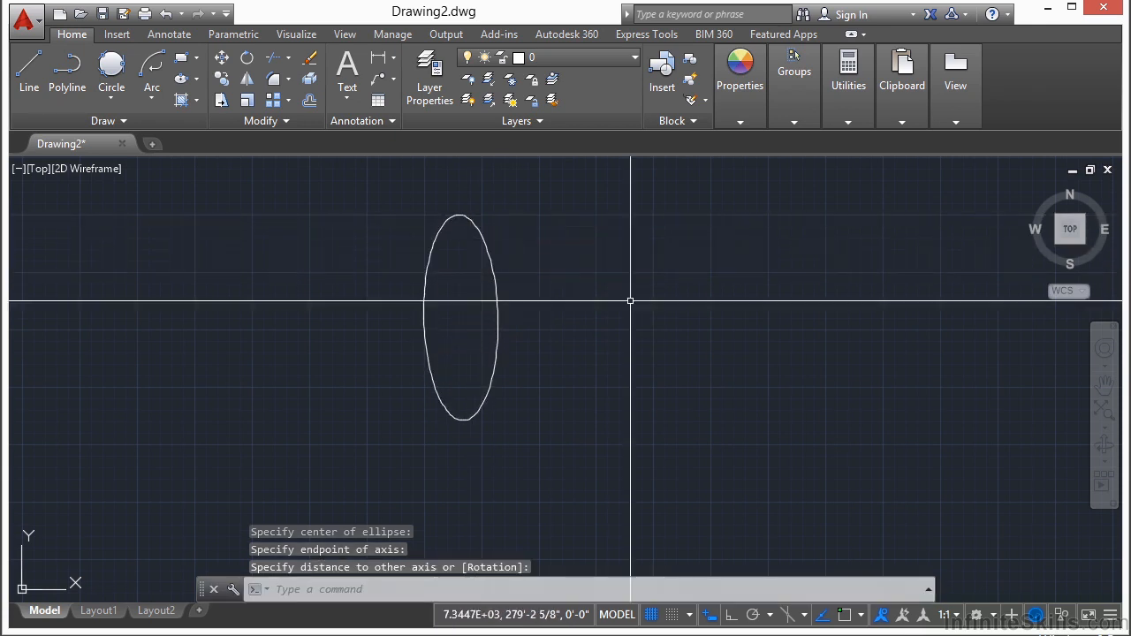
Turn on Ortho and draw a narrow vertical ellipse to the right of the first one from its axis endpoints
mouse_move(634, 340)
middle_down()
mouse_move(639, 328)
mouse_move(458, 359)
middle_up()
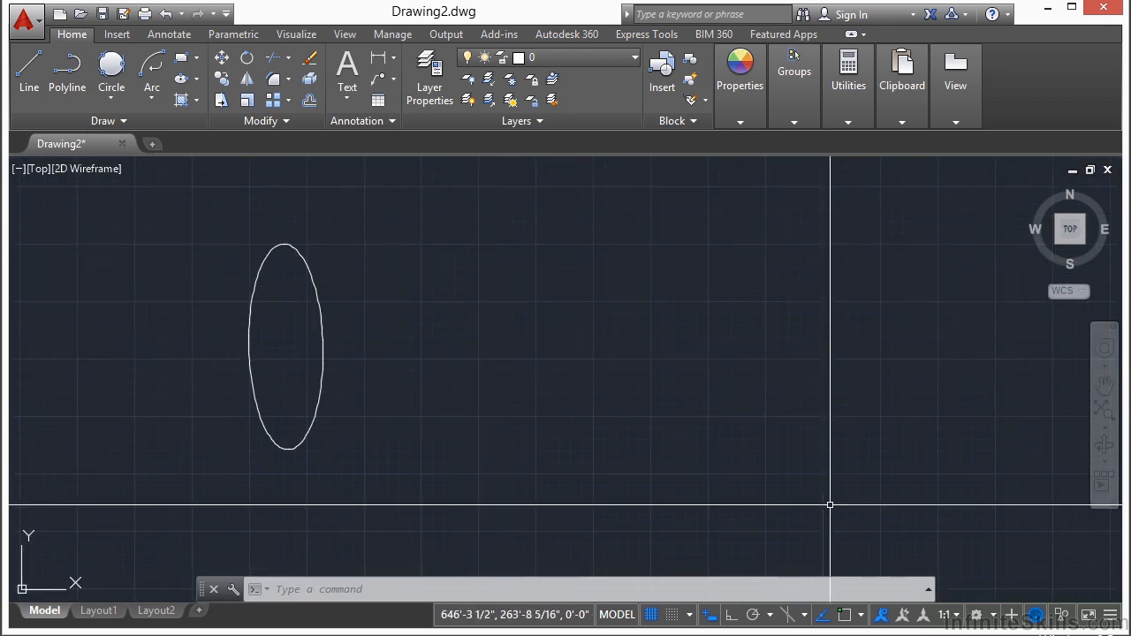
click(731, 619)
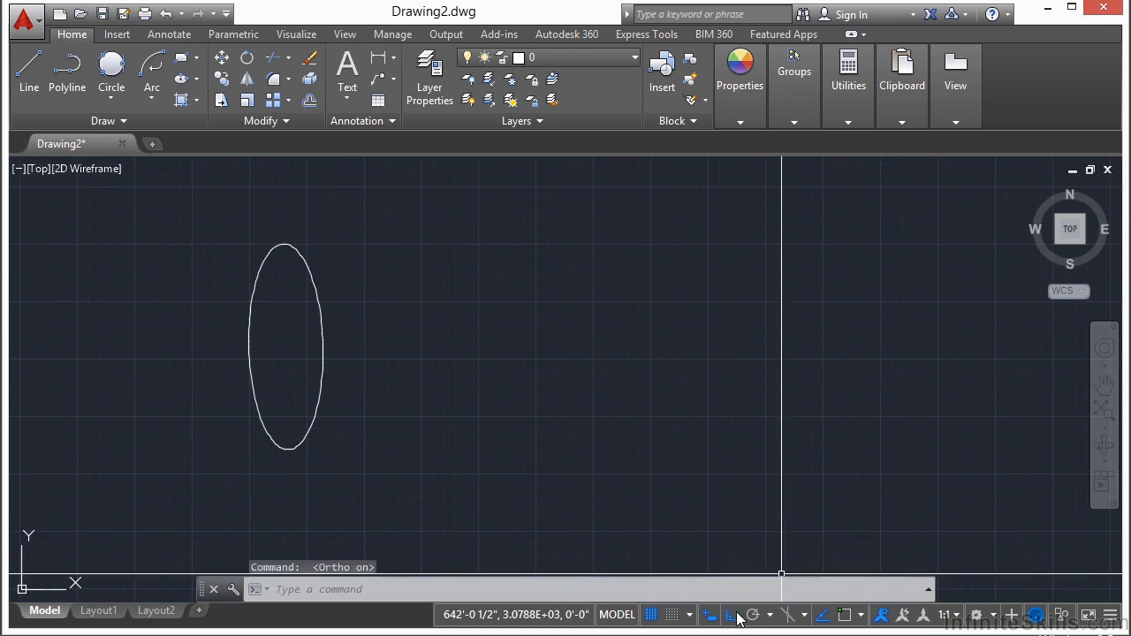
key(Return)
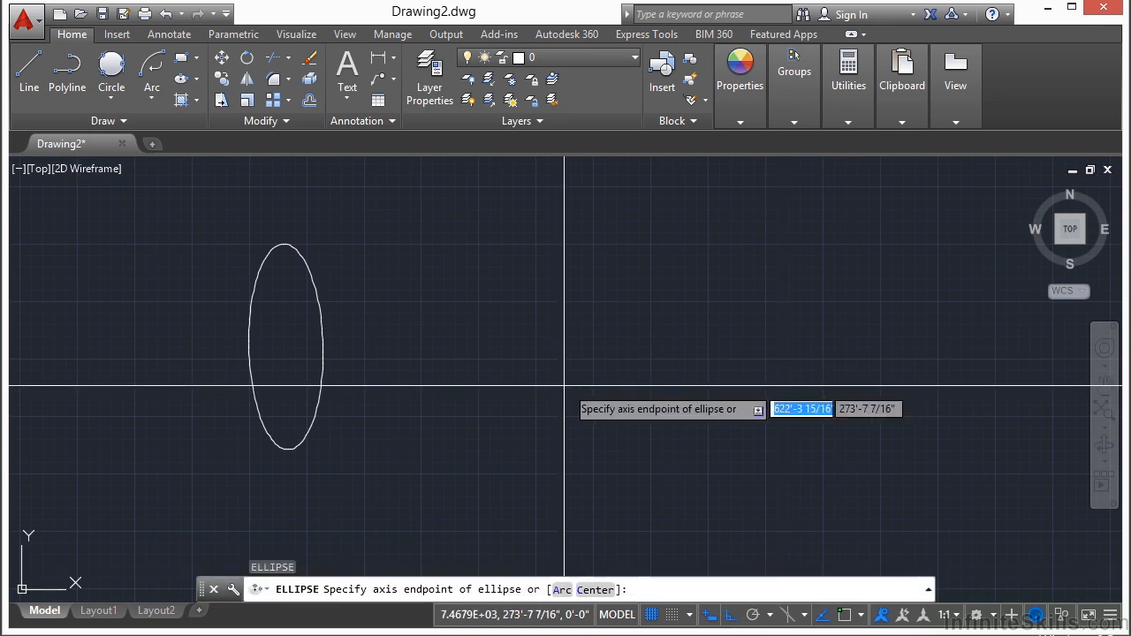
click(536, 336)
click(575, 336)
click(561, 247)
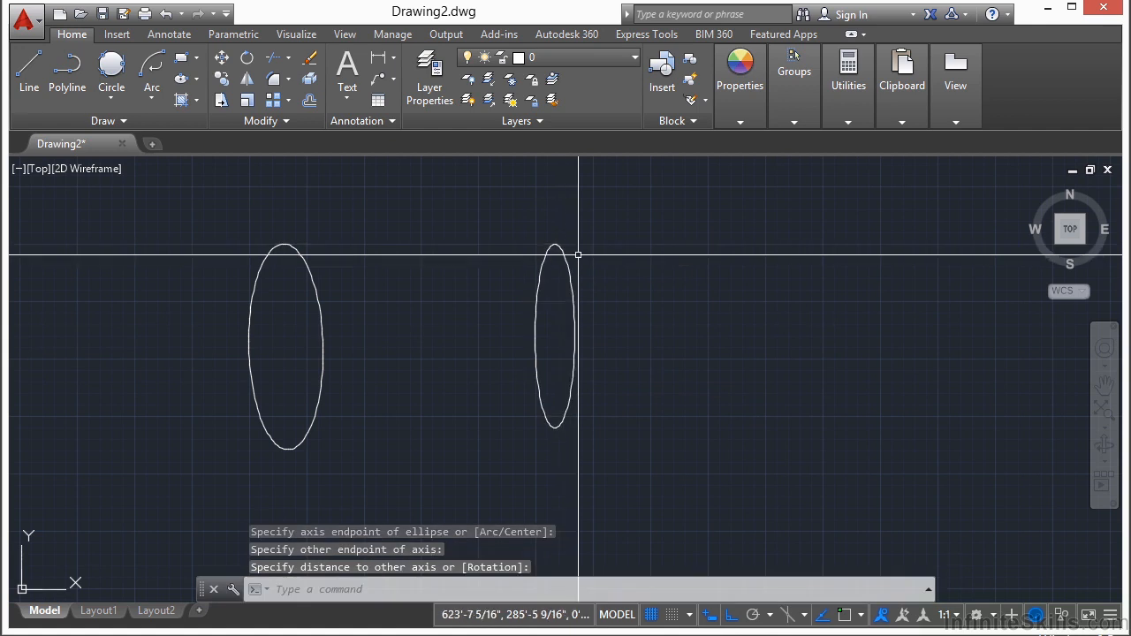
Draw a third vertical ellipse, about 6'-1" wide, to the right of the narrow one using the Axis, End method
middle_drag(692, 353, 460, 320)
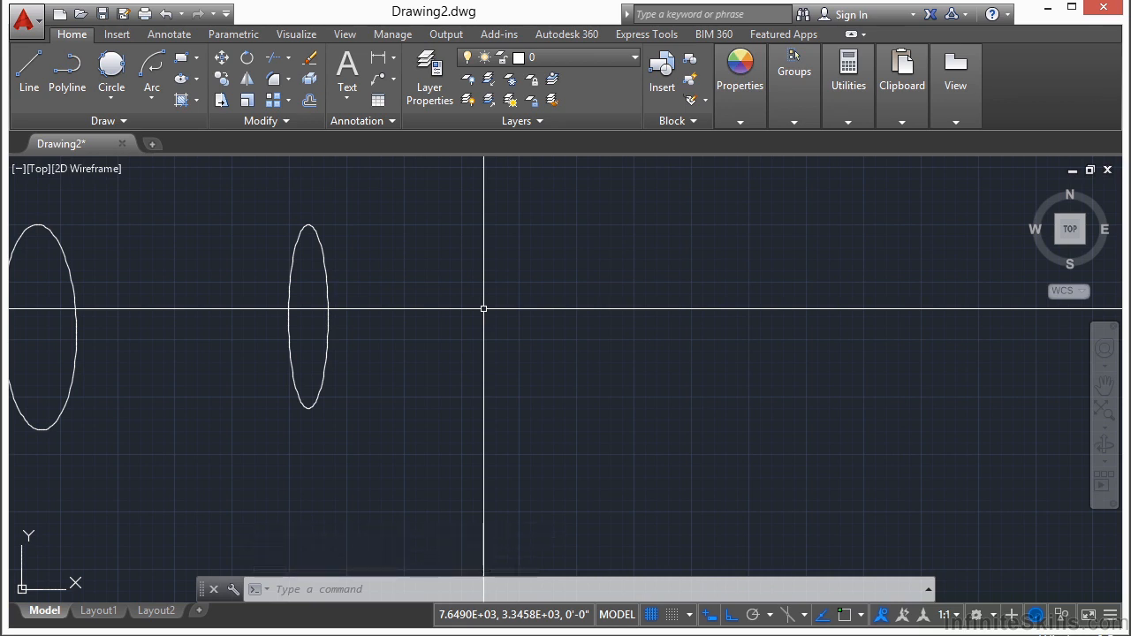
click(198, 79)
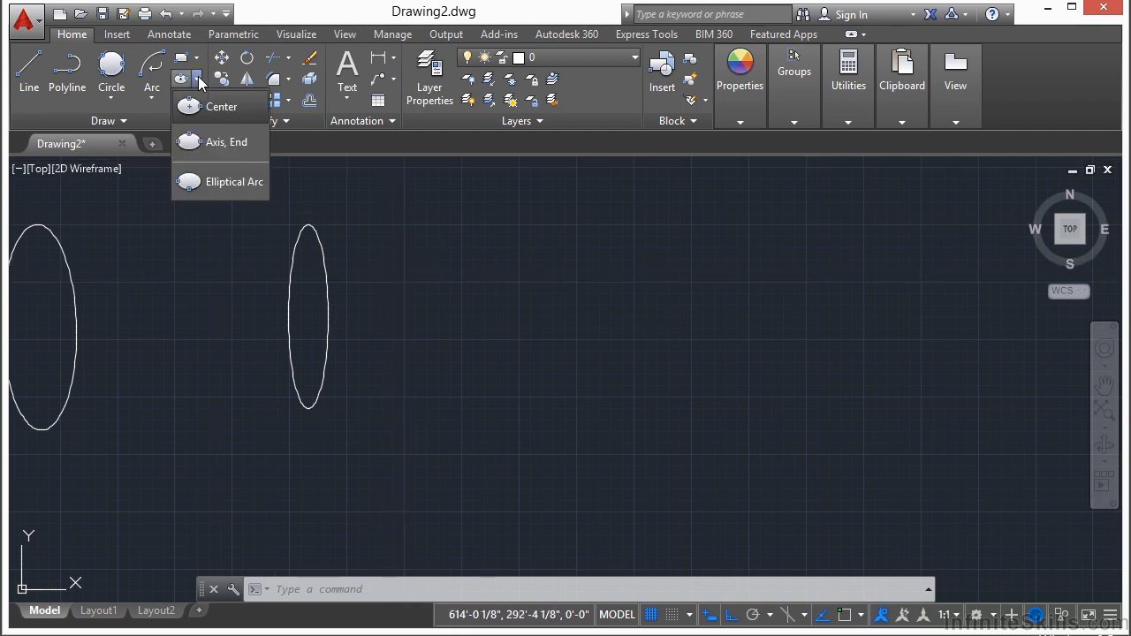
click(238, 148)
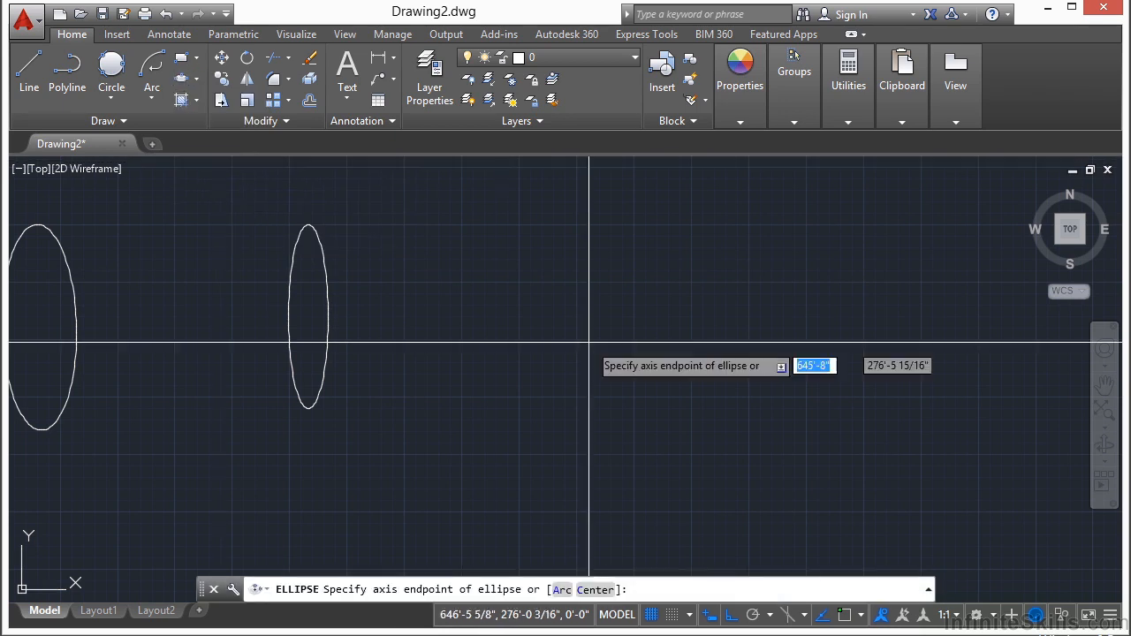
click(496, 308)
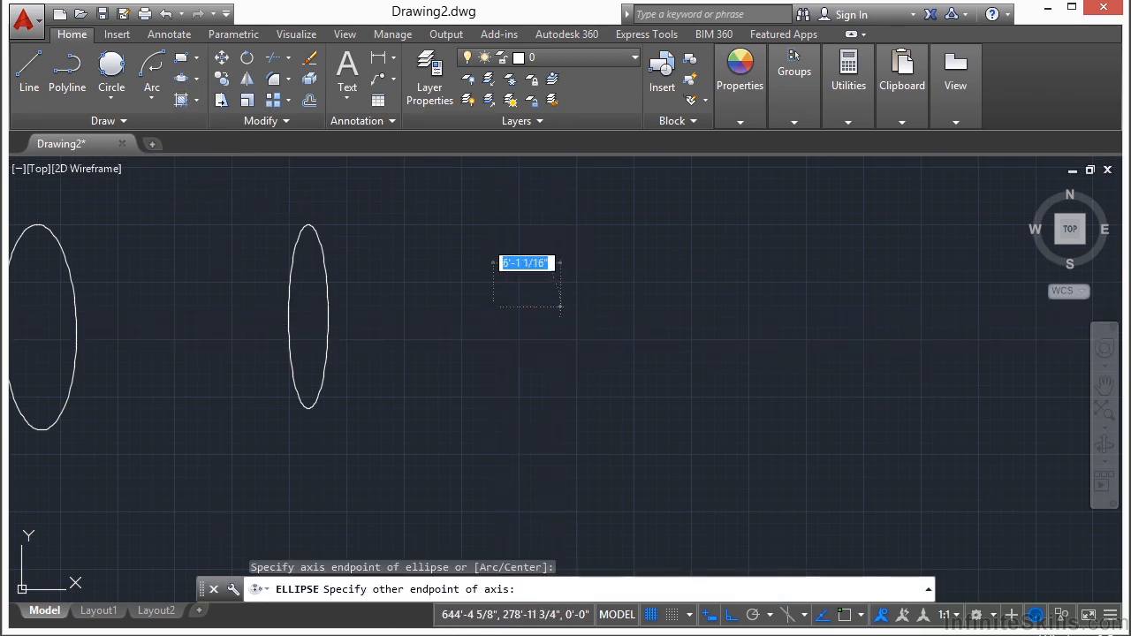
click(558, 308)
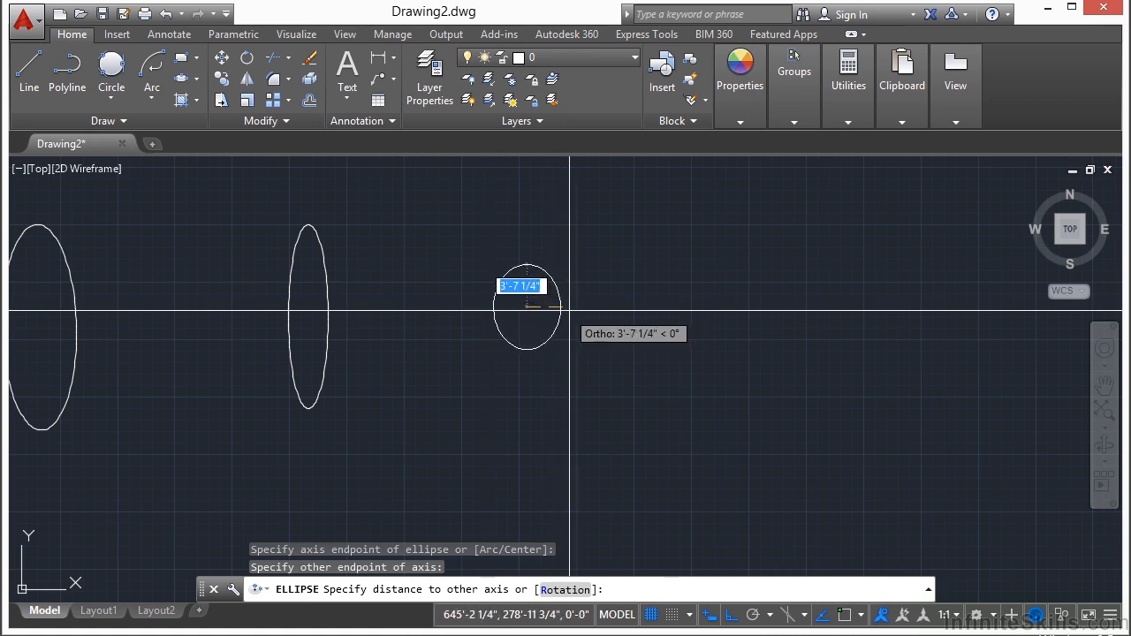
click(544, 412)
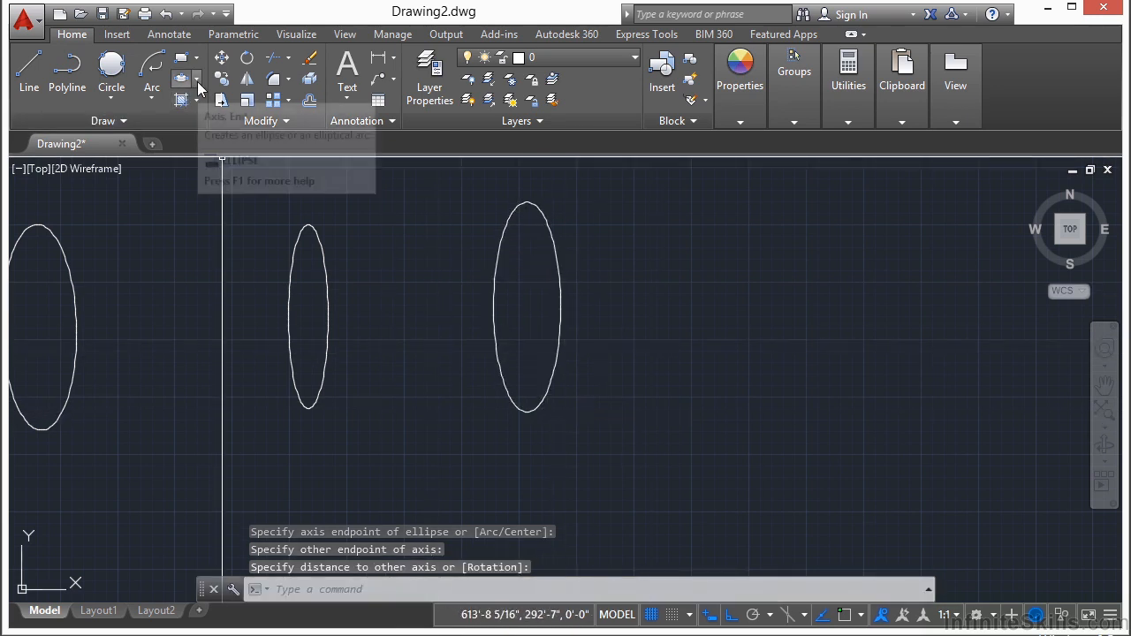
Draw a narrow vertical elliptical arc to the right of the third ellipse, turning Ortho off to leave a small gap on its right side
click(196, 84)
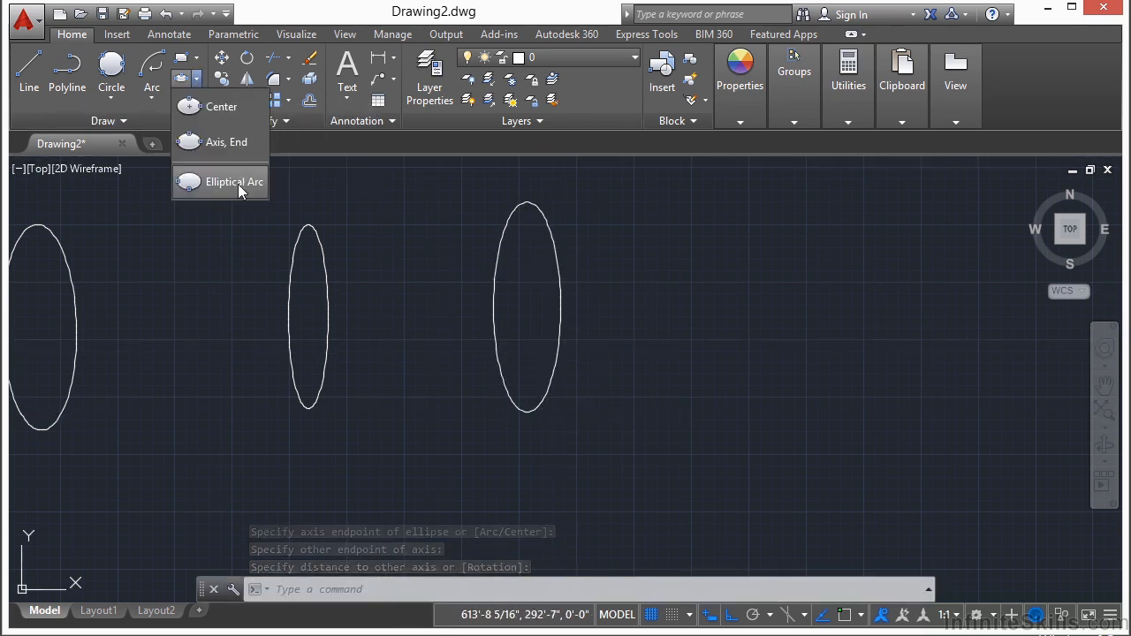
click(238, 184)
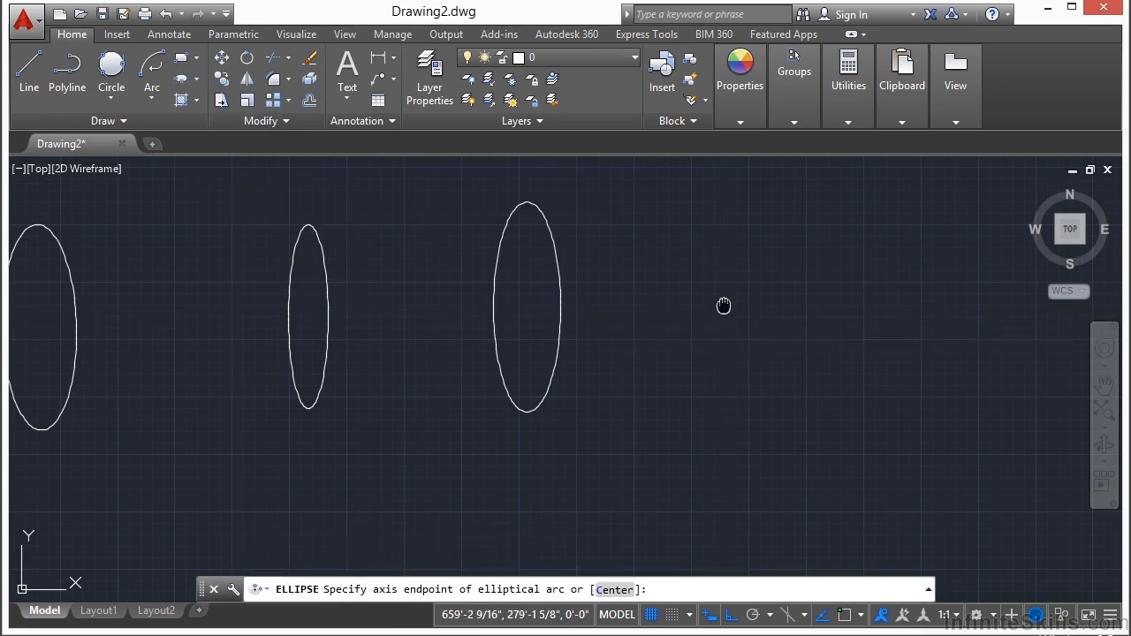
middle_drag(550, 304, 505, 328)
click(629, 327)
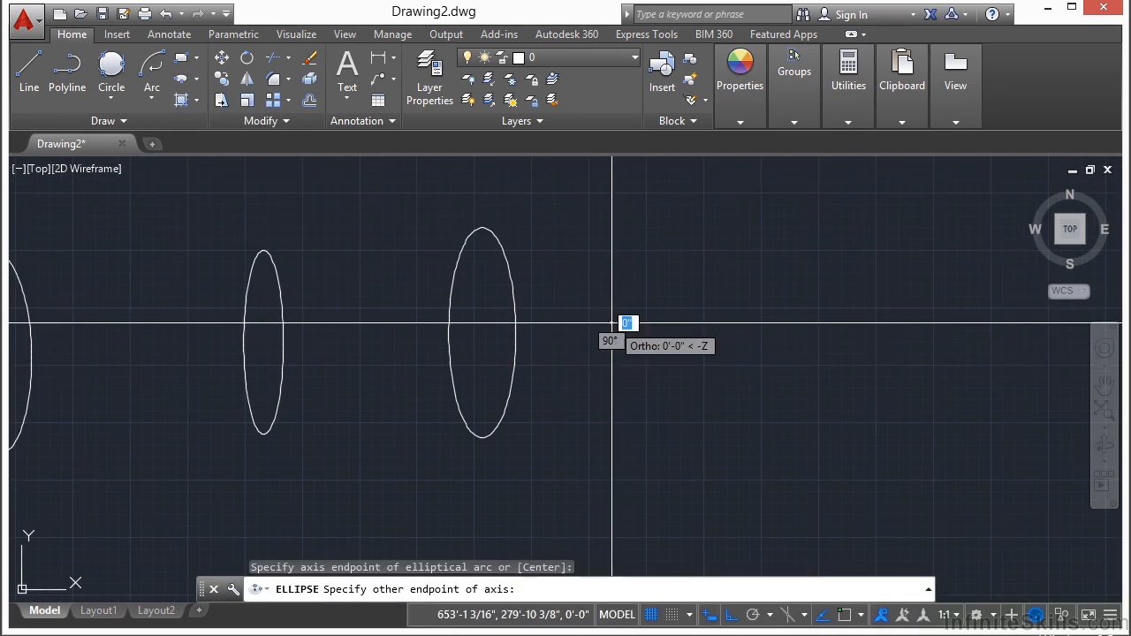
click(652, 324)
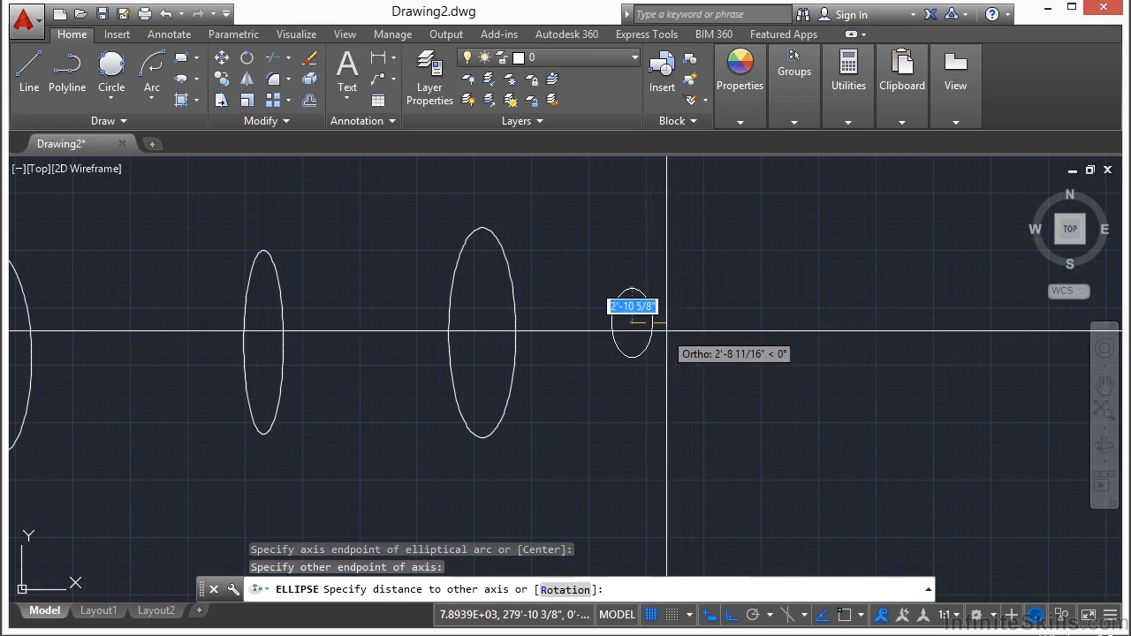
click(676, 410)
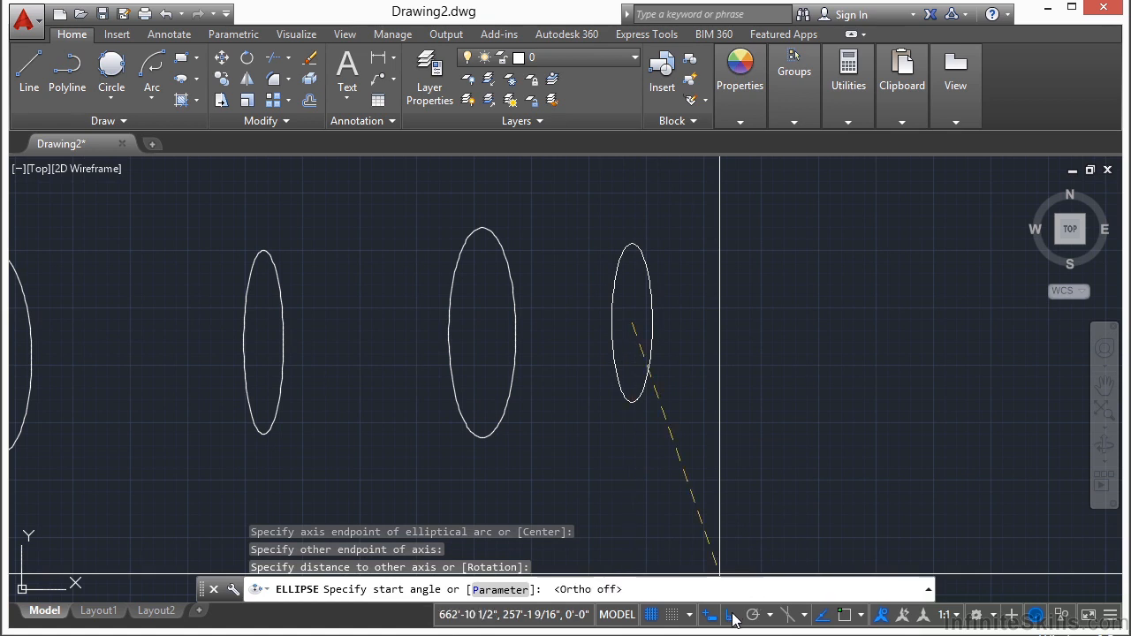
click(685, 321)
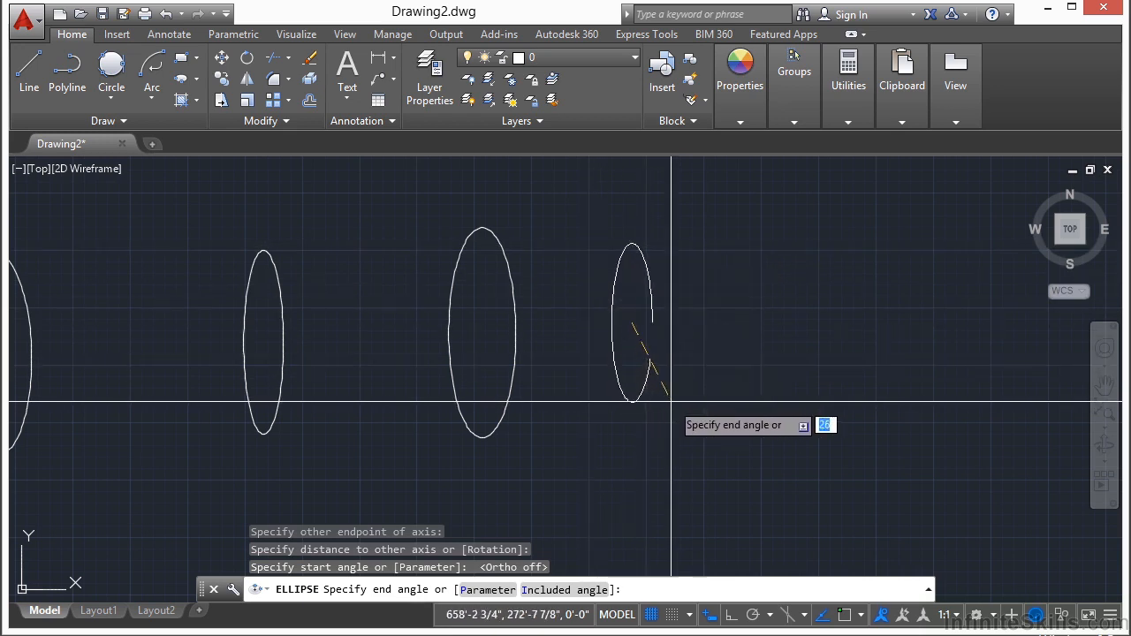
click(670, 374)
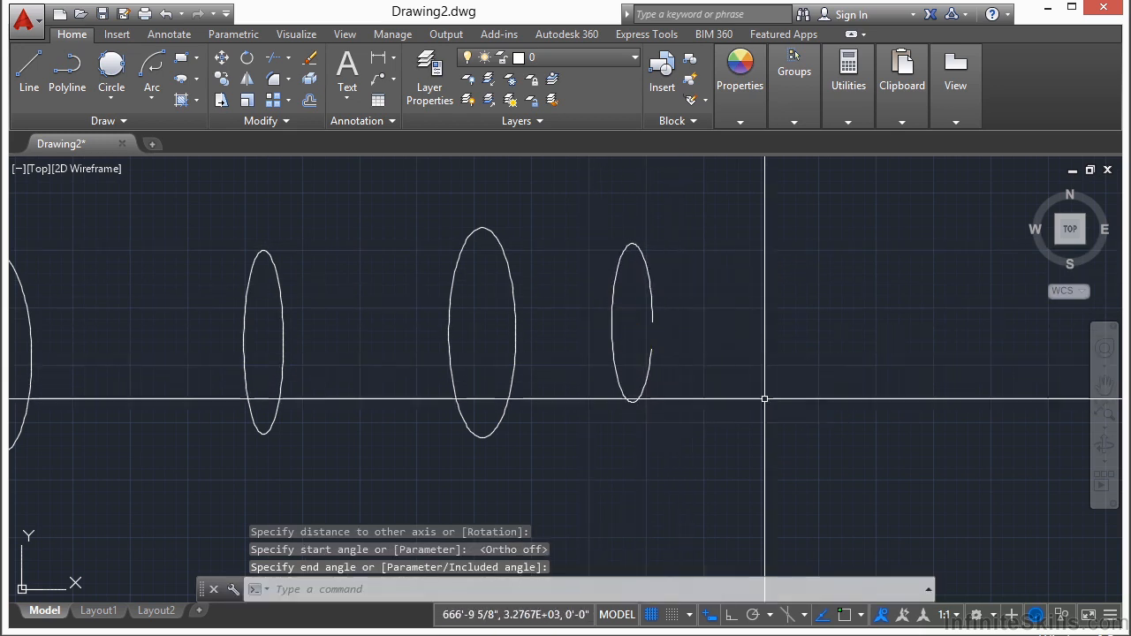
click(650, 284)
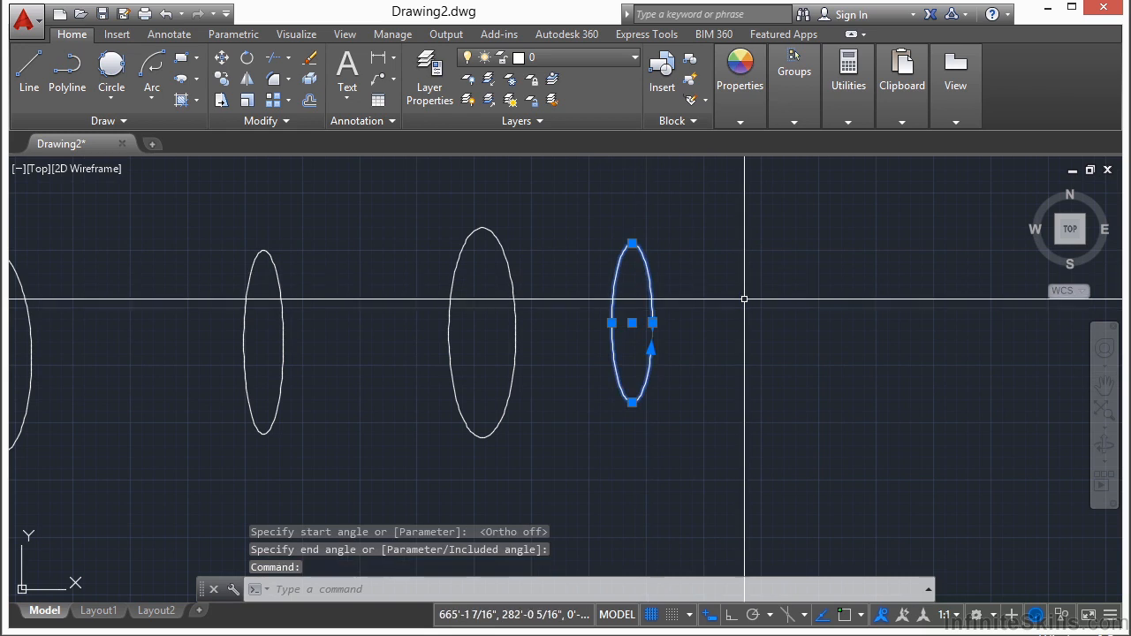
key(Escape)
Draw a large tilted ellipse below the row of ellipses using the Center method
scroll(730, 353, down, 2)
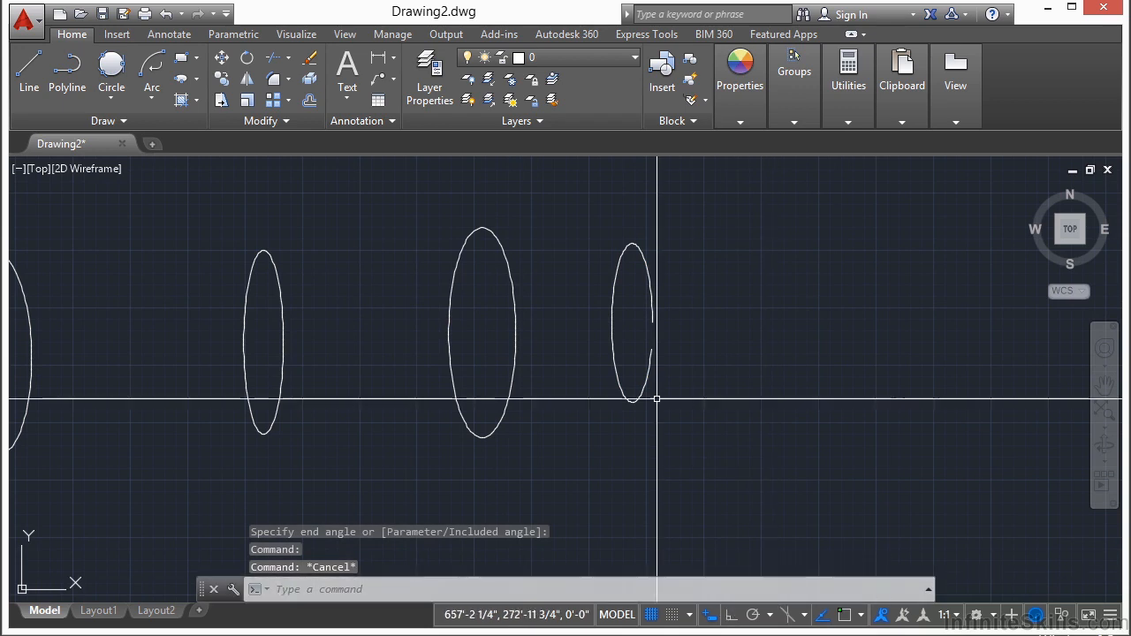
key(Return)
click(196, 80)
click(190, 107)
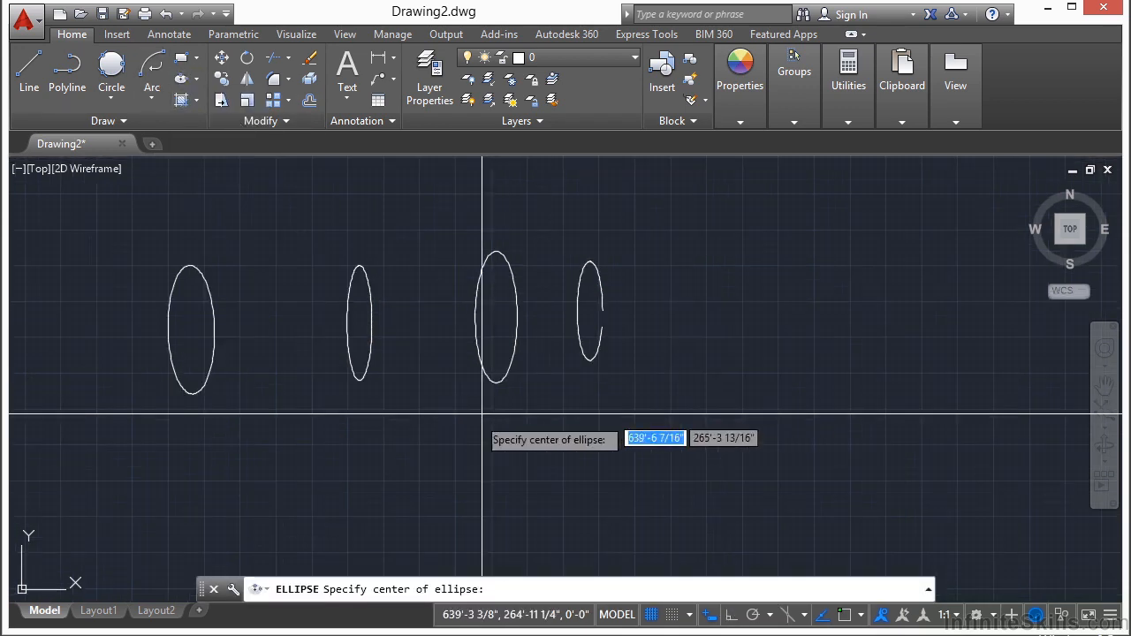
middle_drag(480, 404, 487, 336)
click(395, 437)
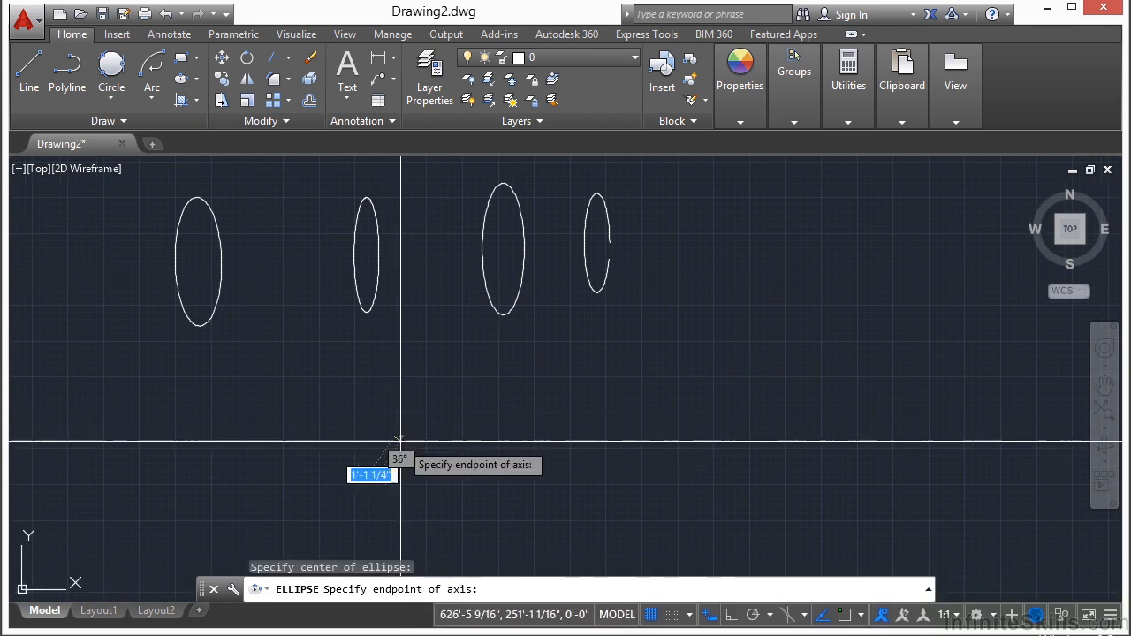
click(419, 392)
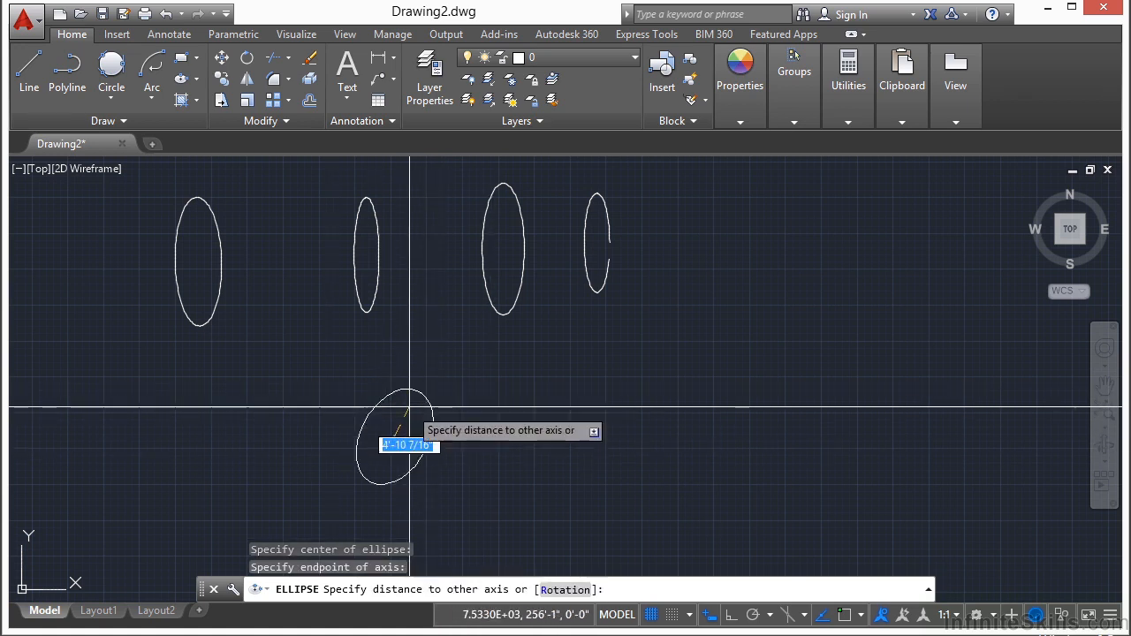
click(306, 366)
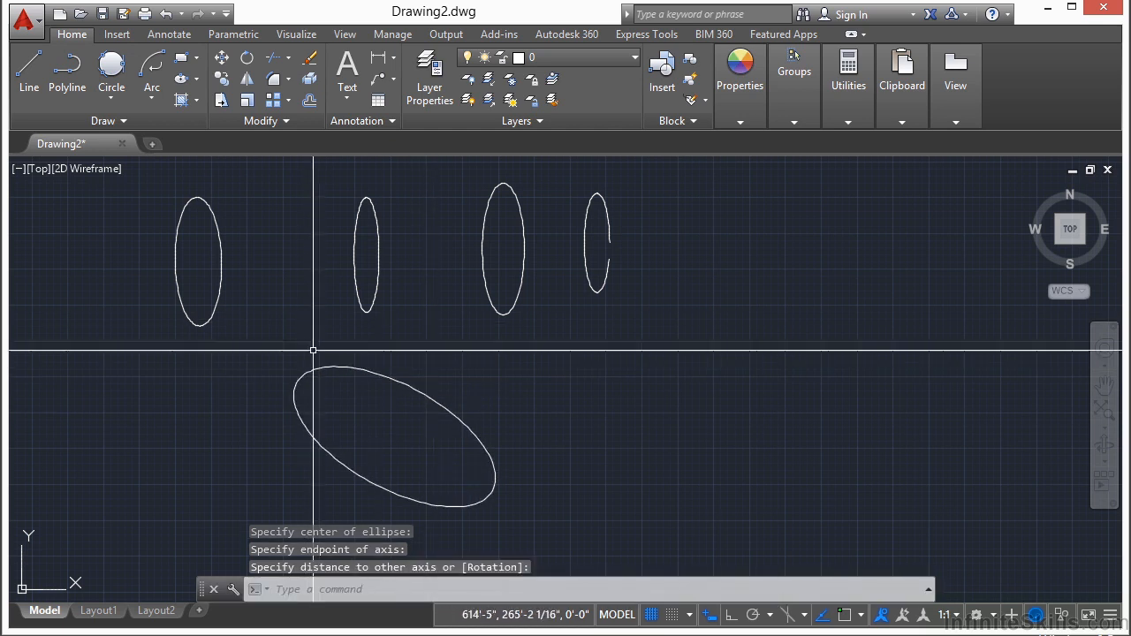
scroll(425, 318, down, 2)
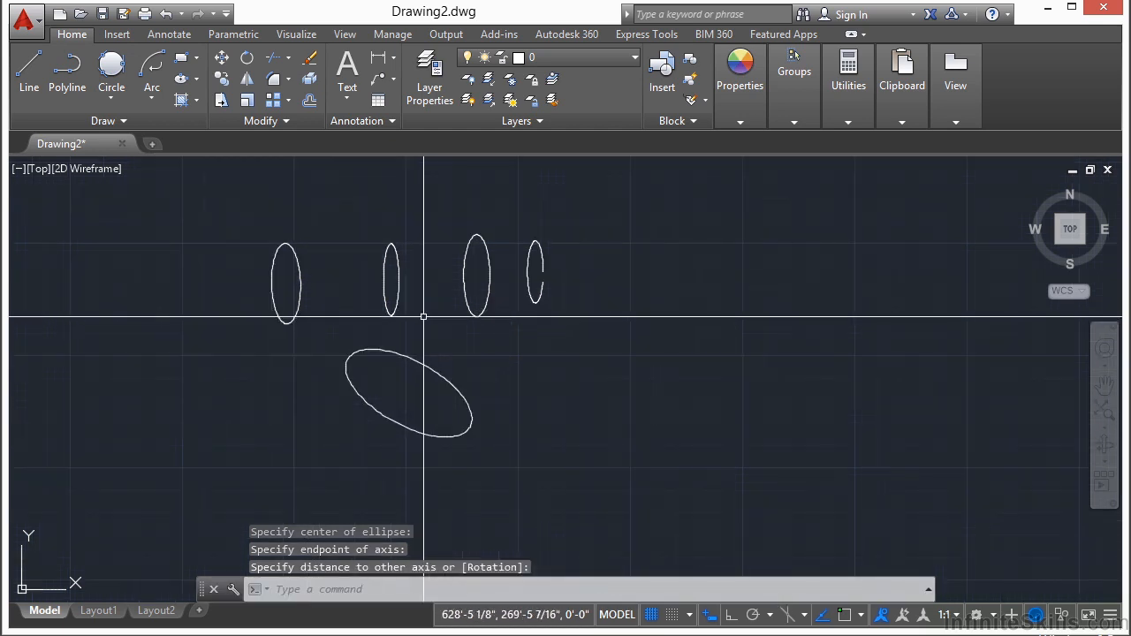